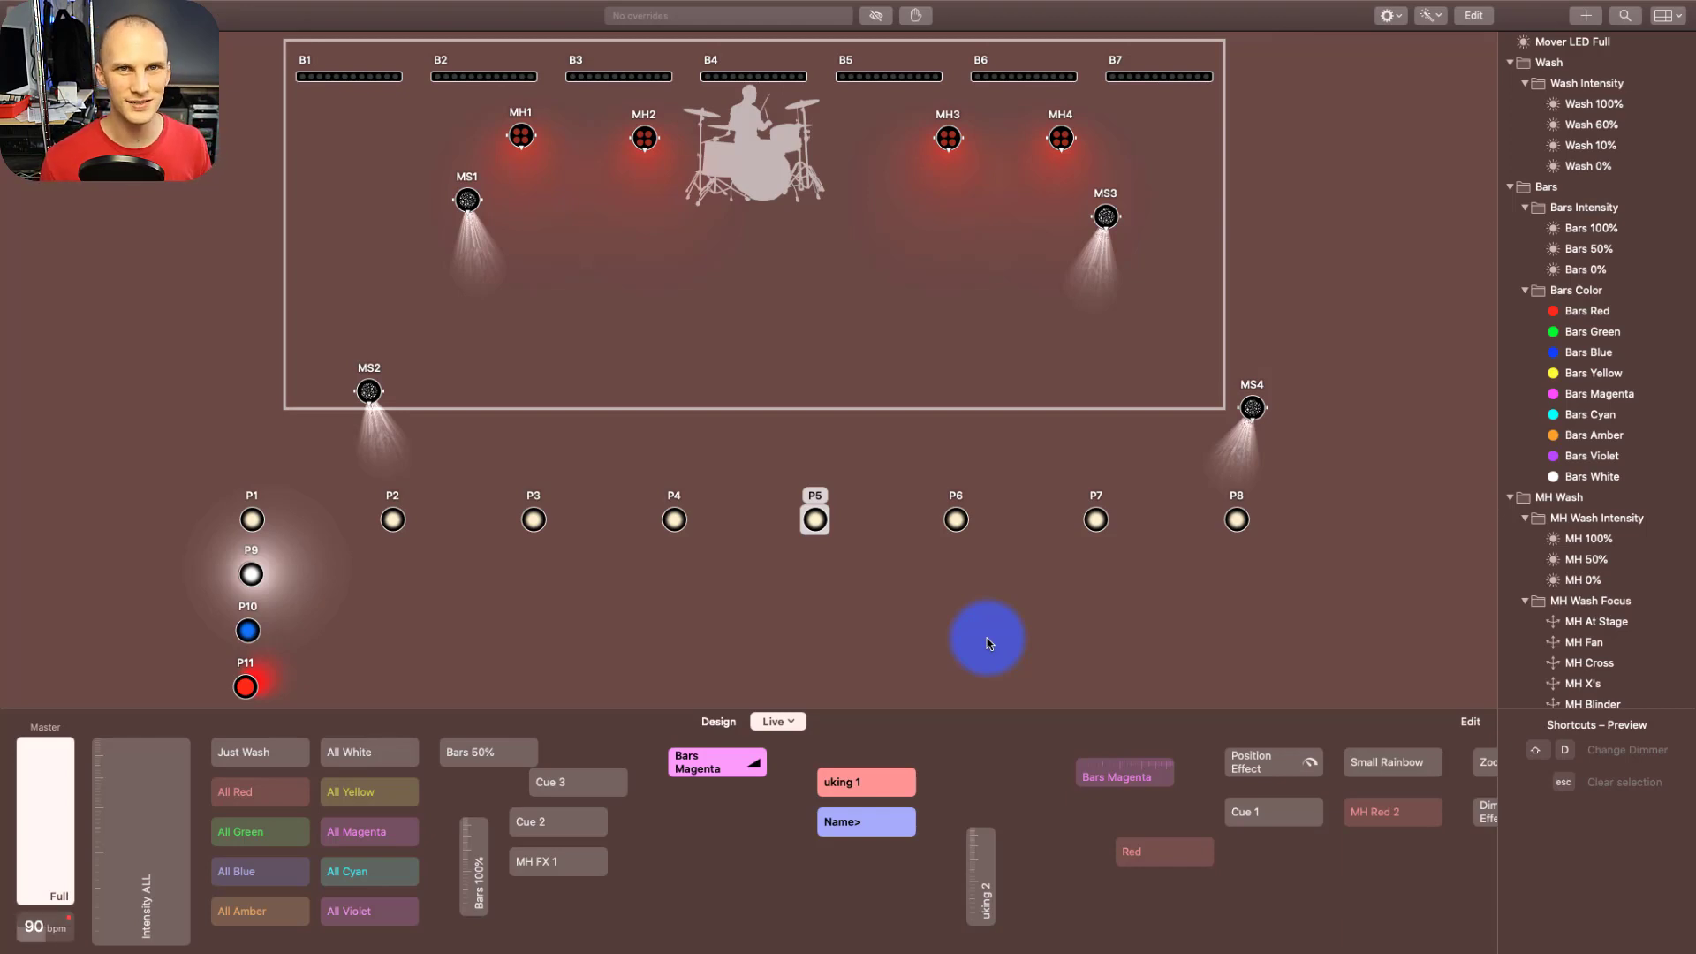
# Select moving heads MH1–MH4 and MS1–MS4 together and raise their dimmer to full
pyautogui.click(593, 478)
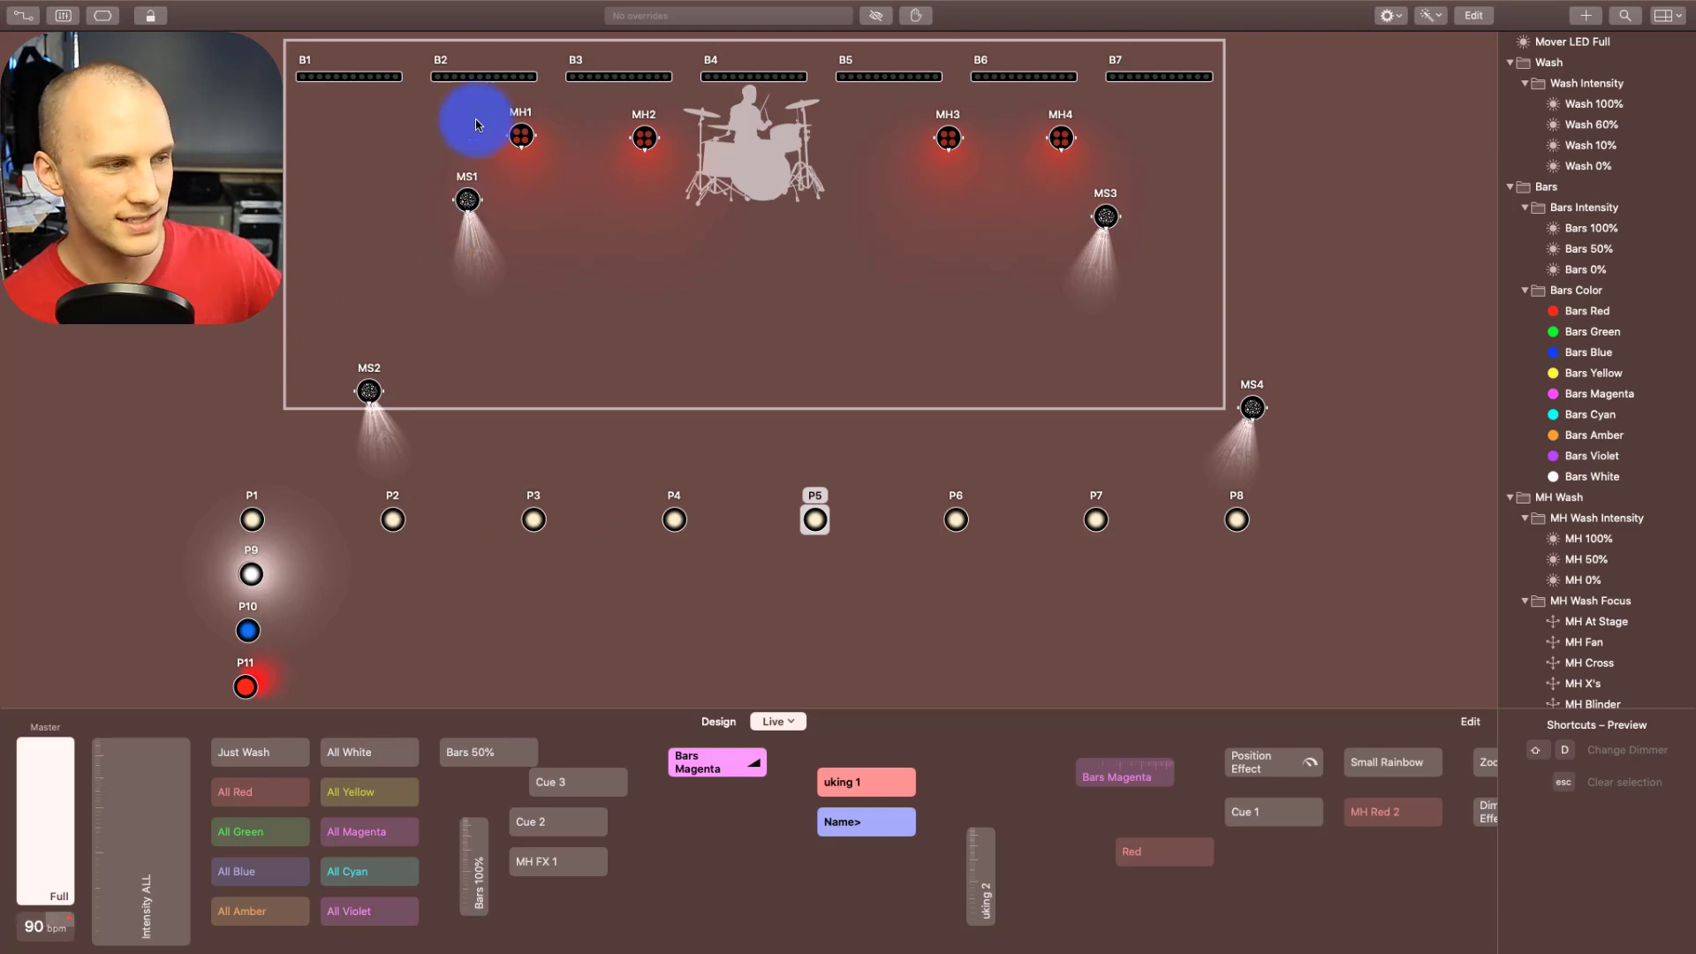
pyautogui.click(642, 143)
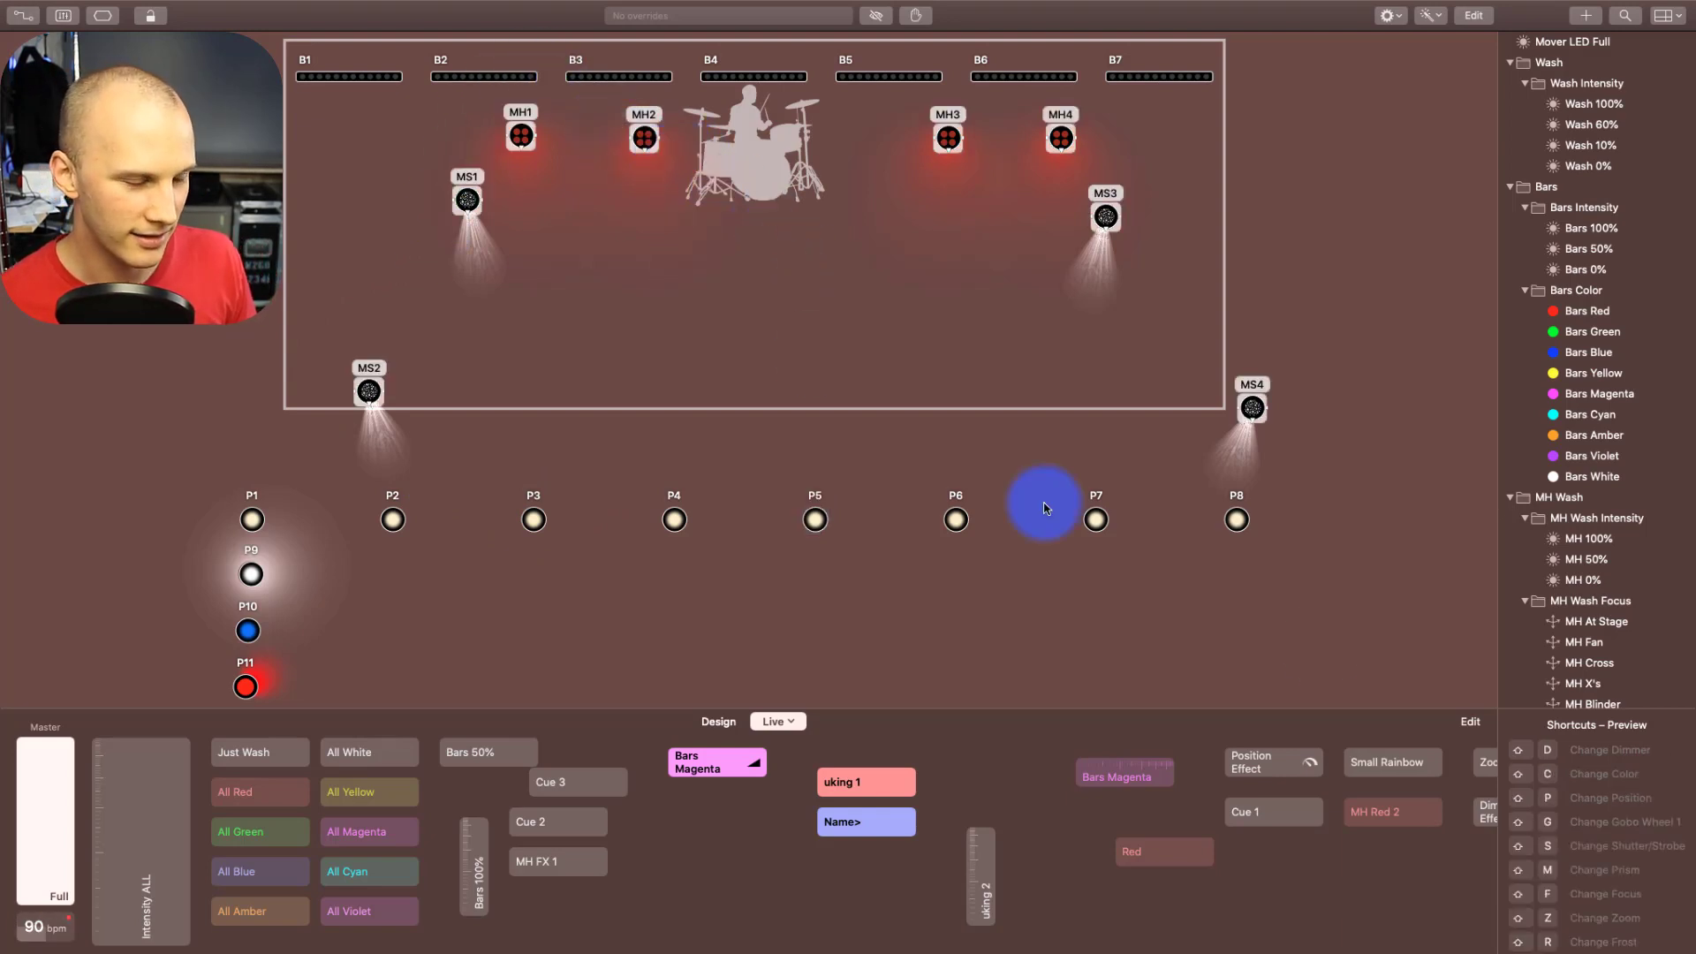
pyautogui.scroll(-2, 1597, 767)
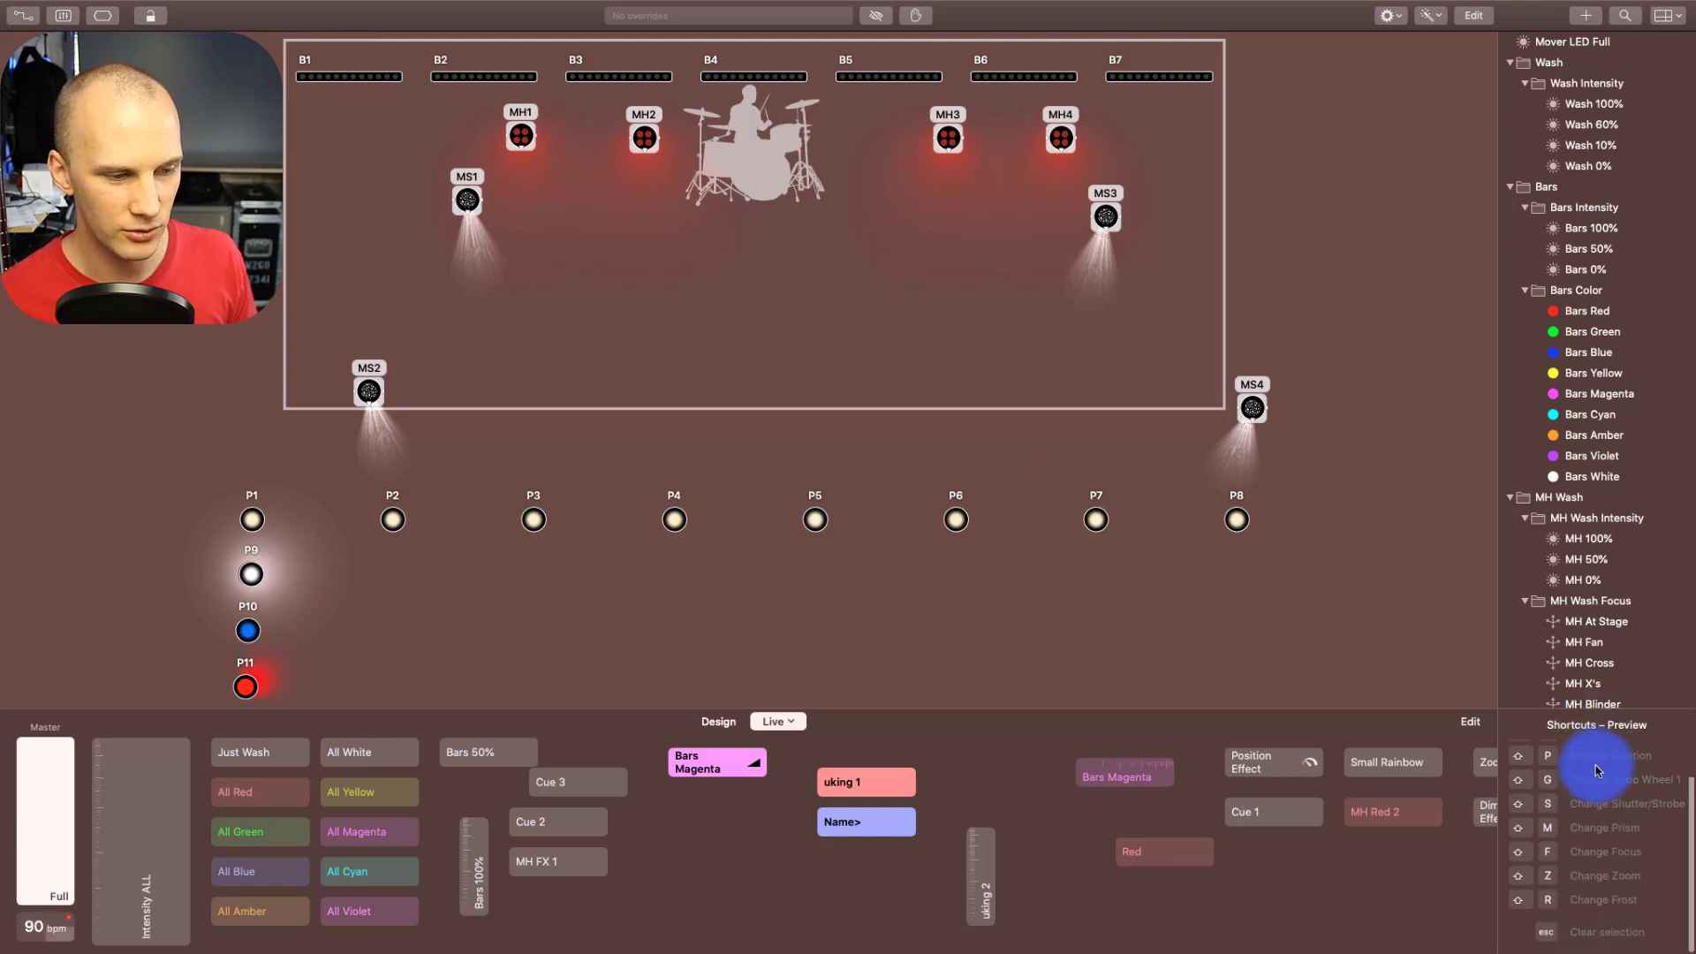
pyautogui.scroll(2, 1597, 767)
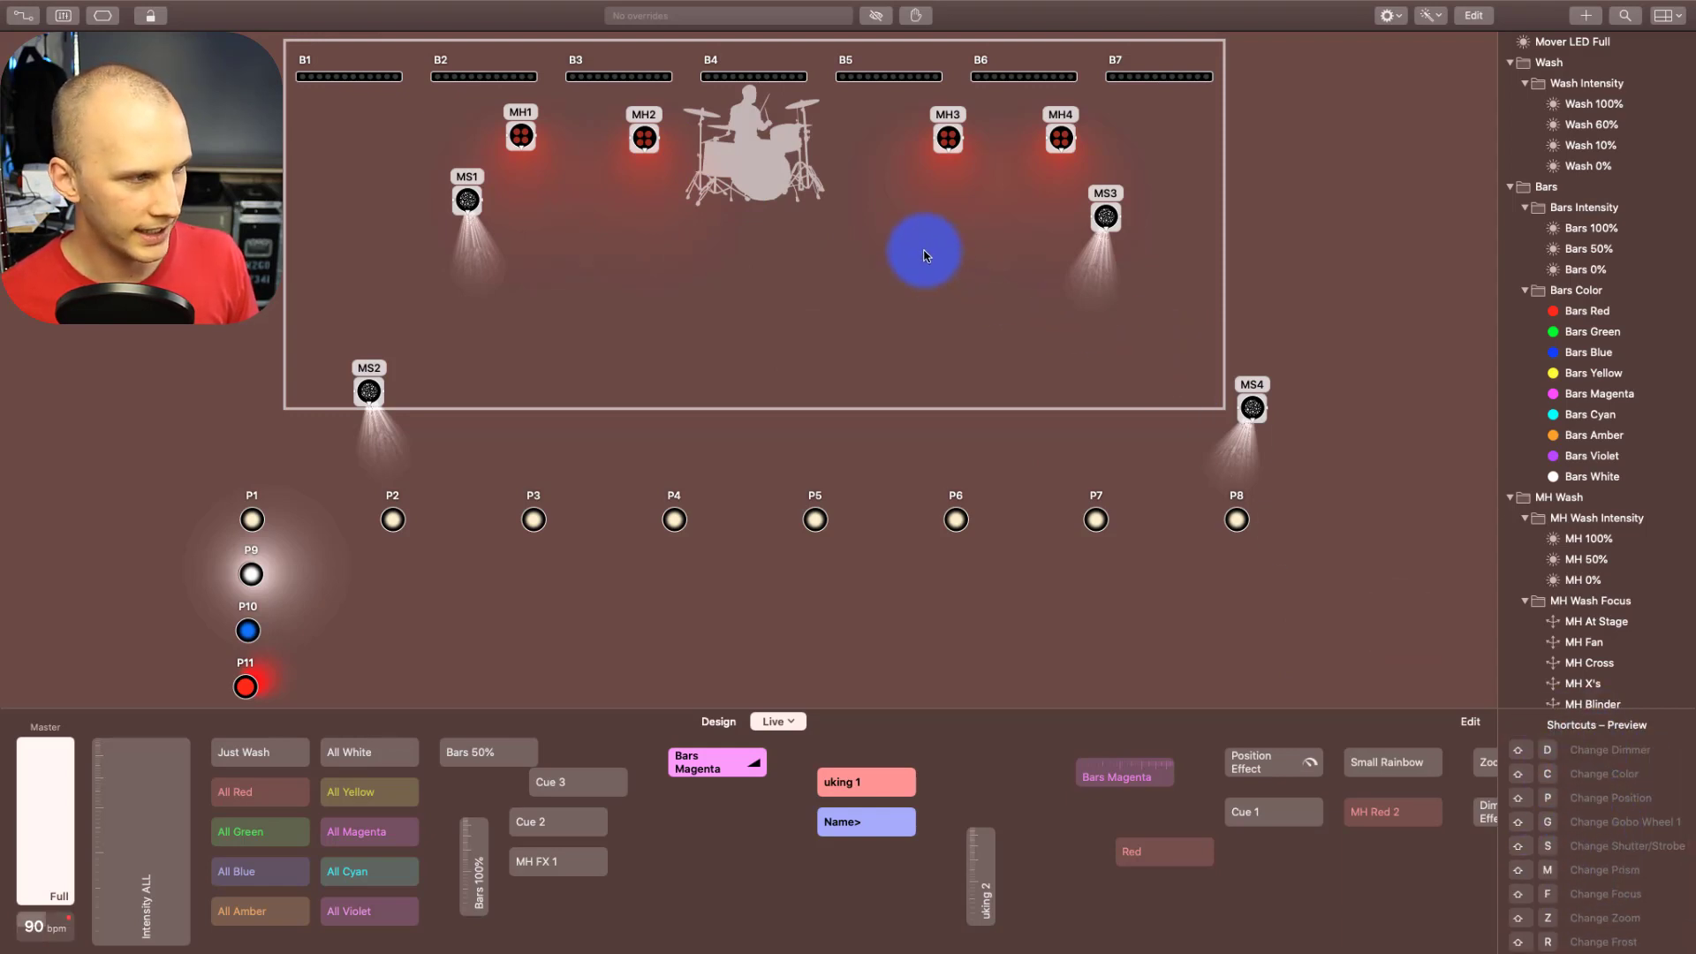
pyautogui.press('d')
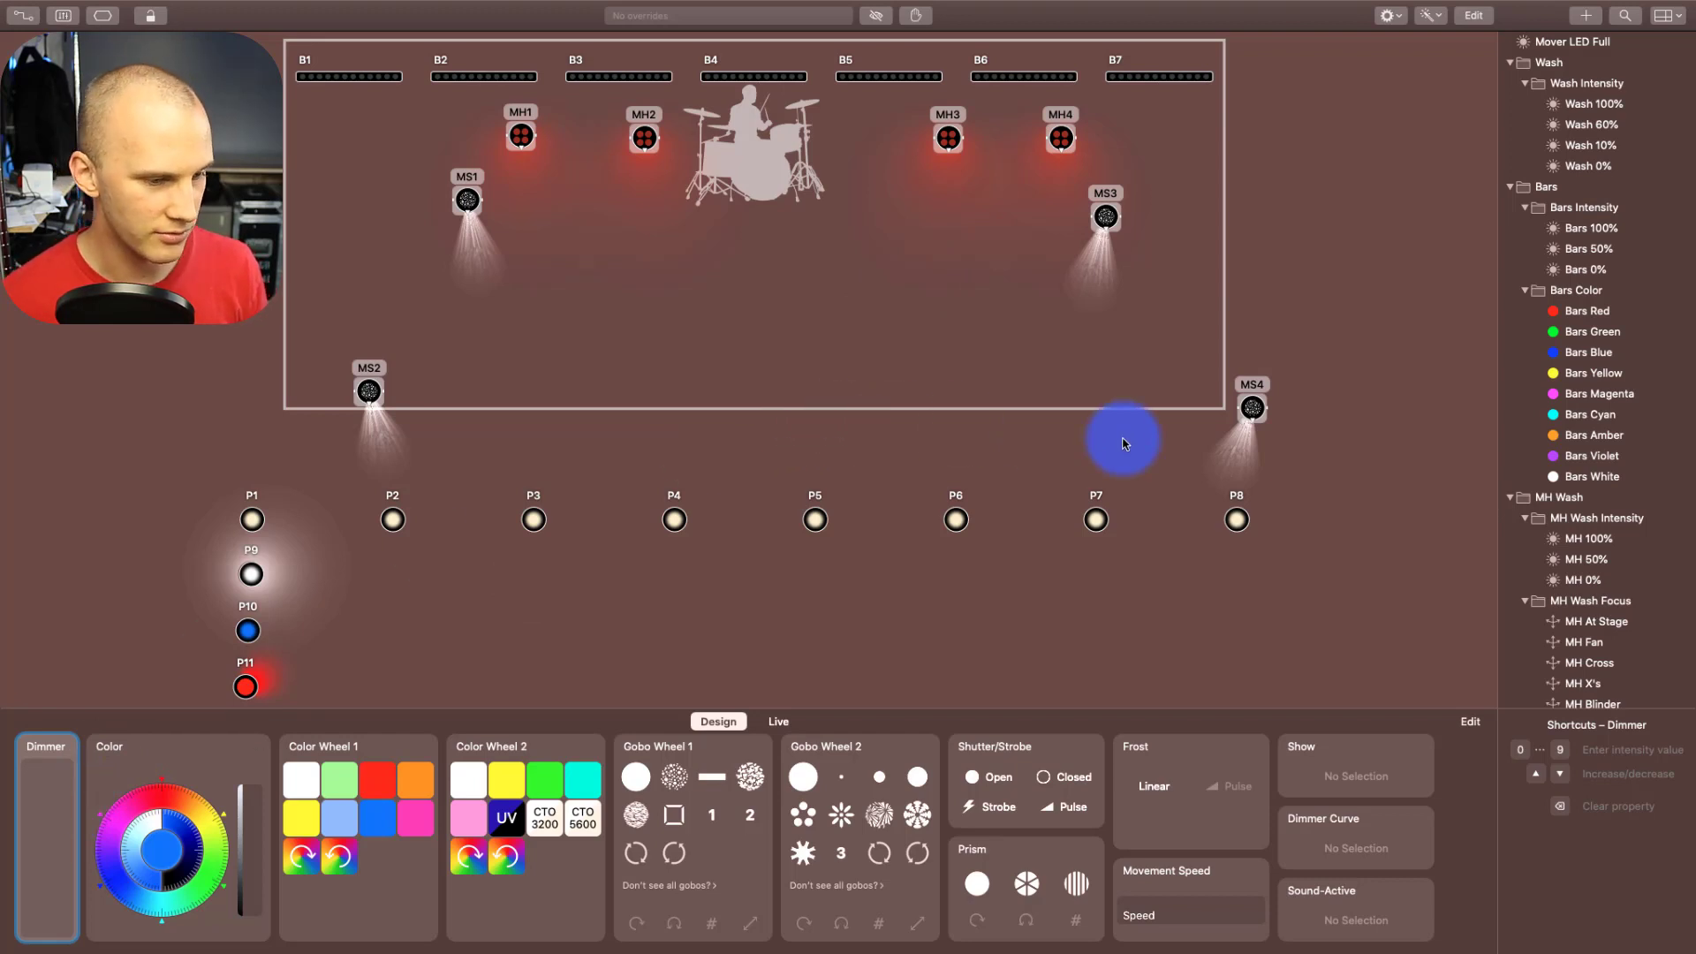
pyautogui.press('9')
pyautogui.press('5')
pyautogui.press('Up')
pyautogui.press('Down')
pyautogui.press('Up')
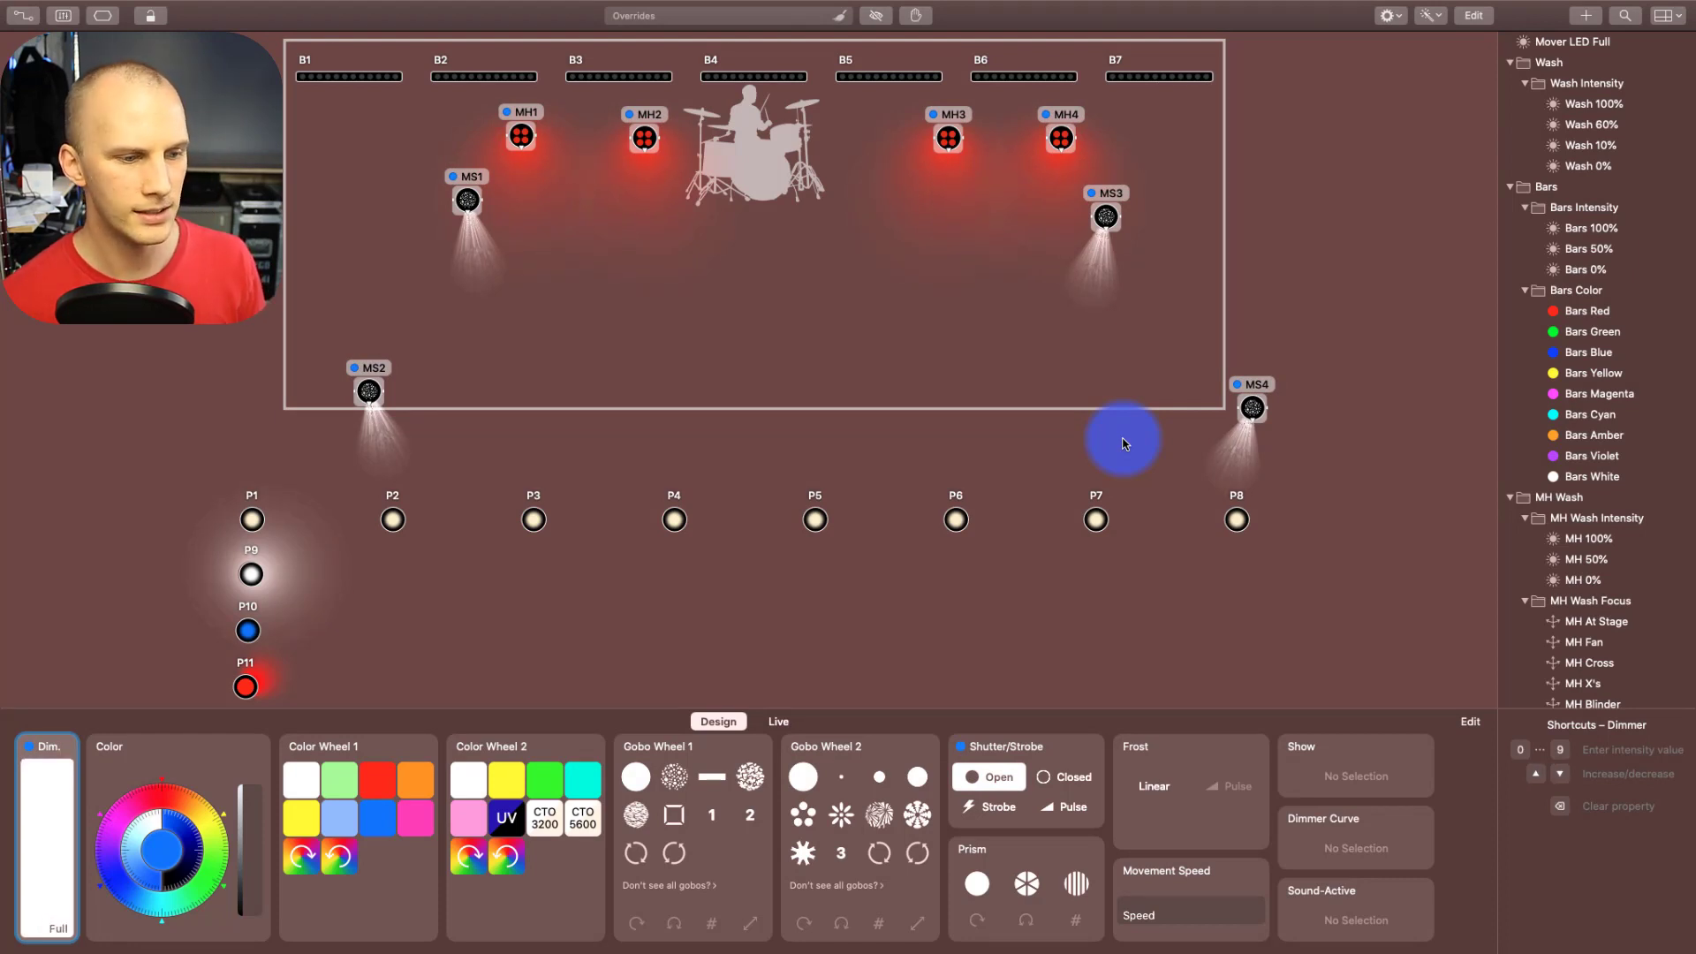
pyautogui.press('Escape')
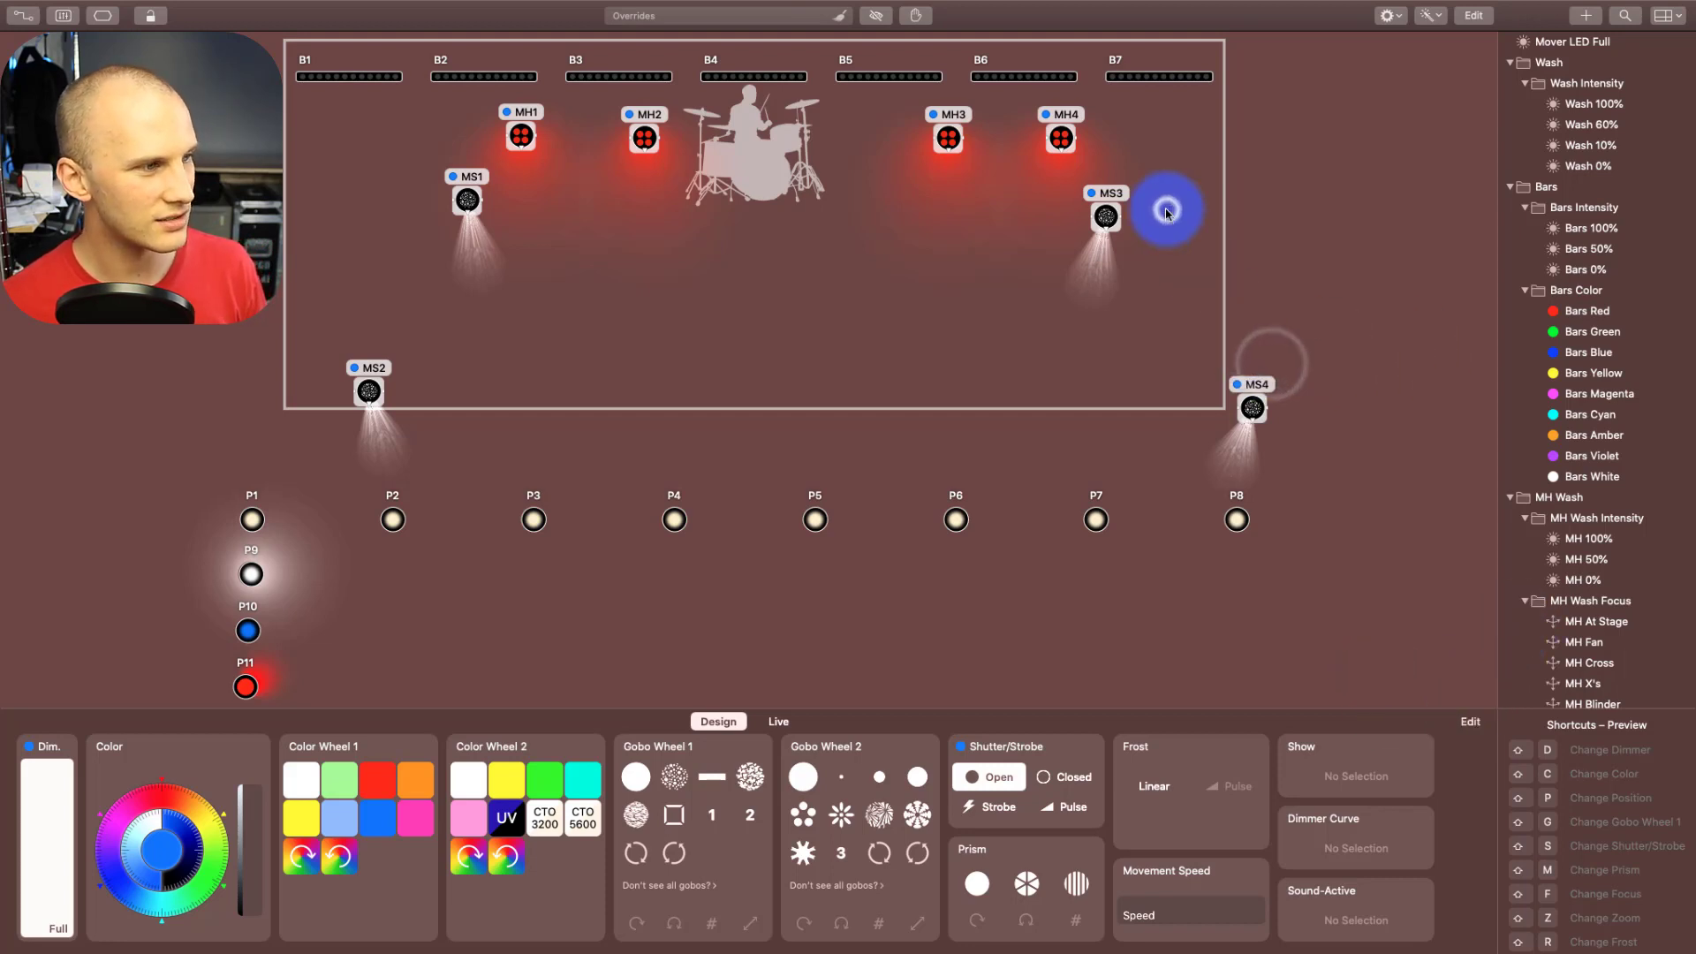
# Set bar B6's dimmer to full and its color to a golden yellow with a hue of about 47°
pyautogui.click(1056, 77)
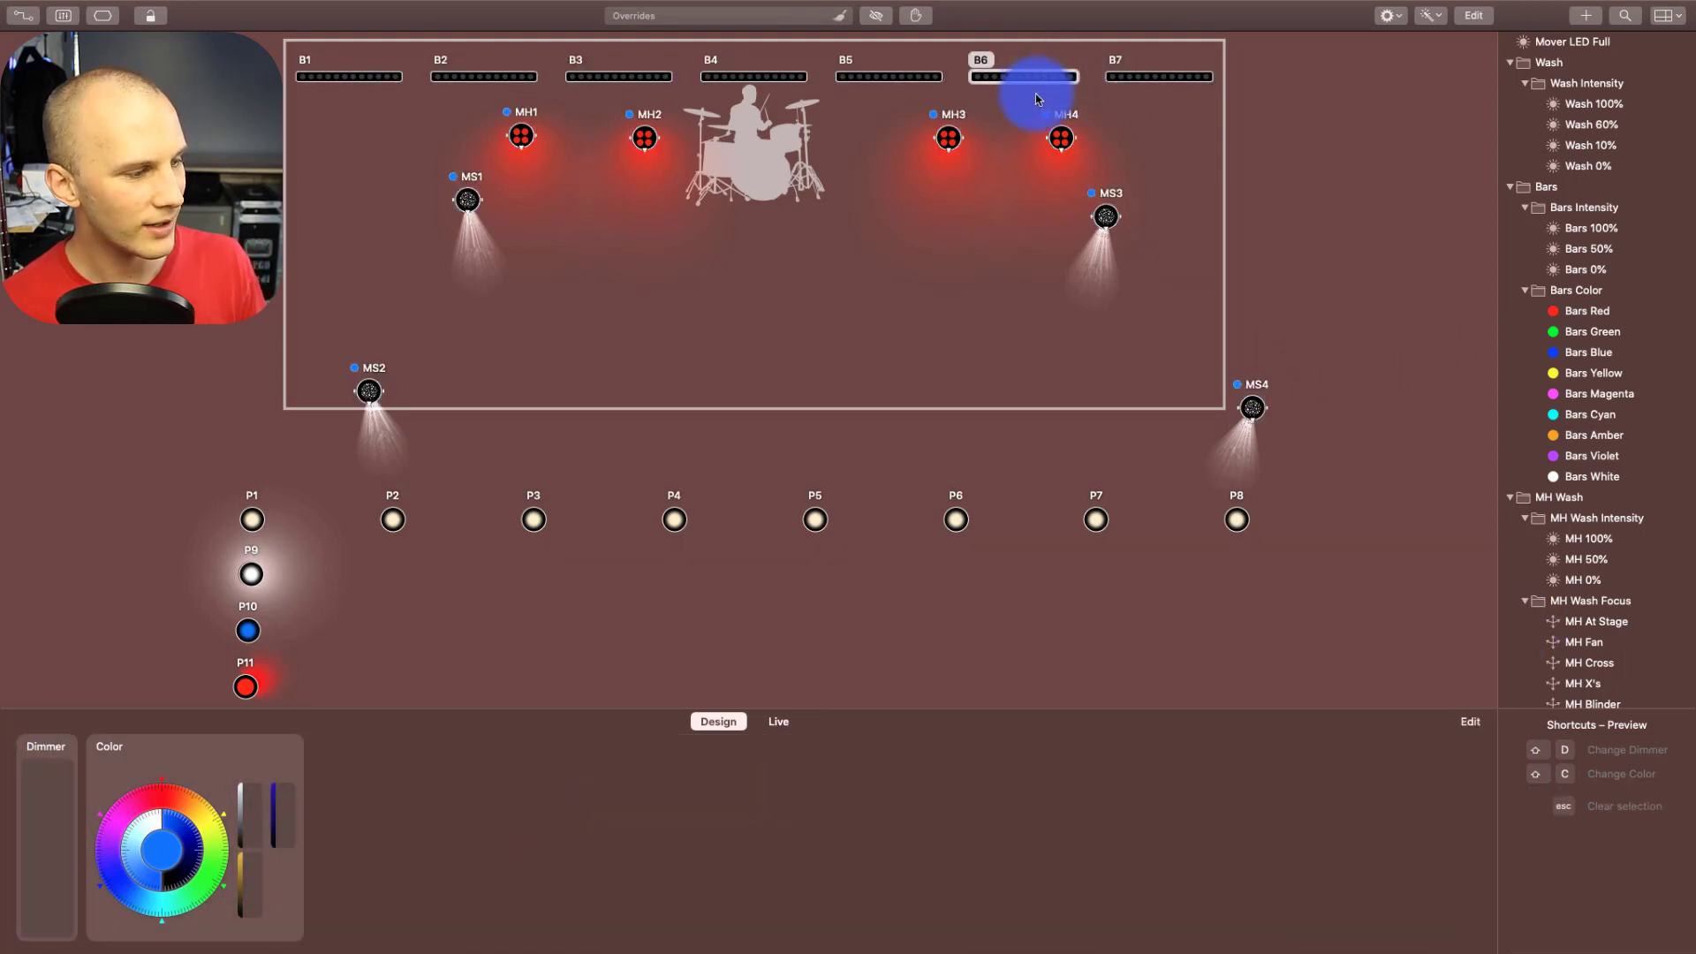
pyautogui.click(38, 776)
pyautogui.moveTo(36, 776); pyautogui.dragTo(45, 615)
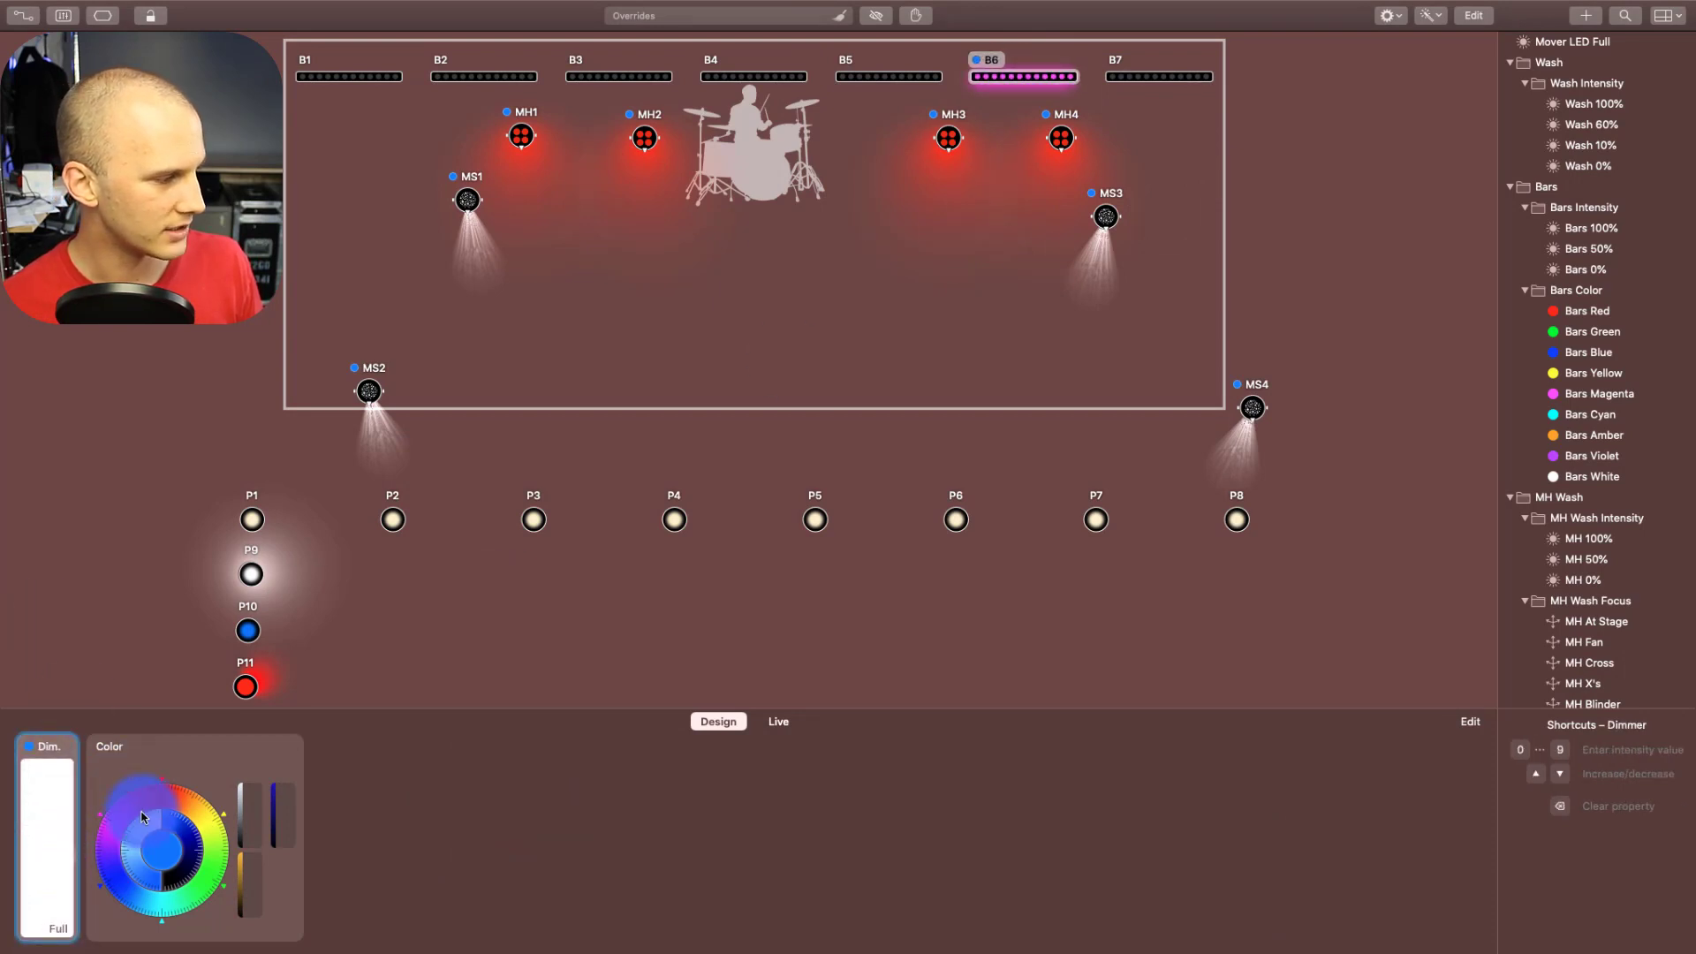
pyautogui.click(146, 806)
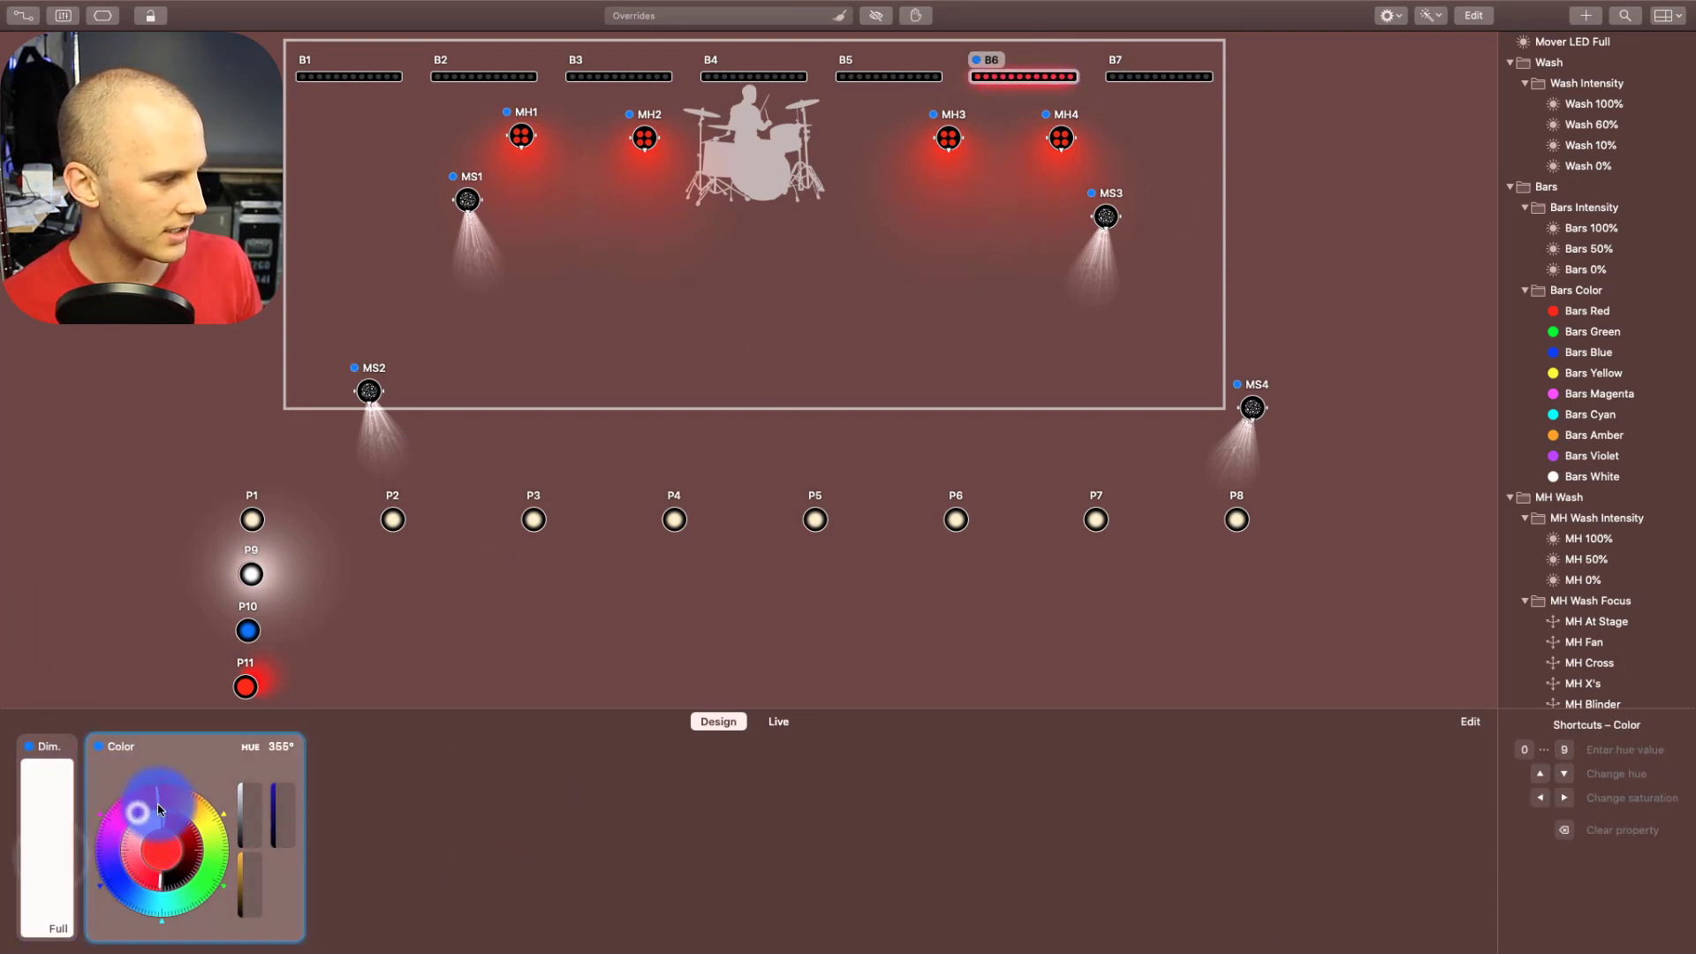
pyautogui.rightClick(996, 79)
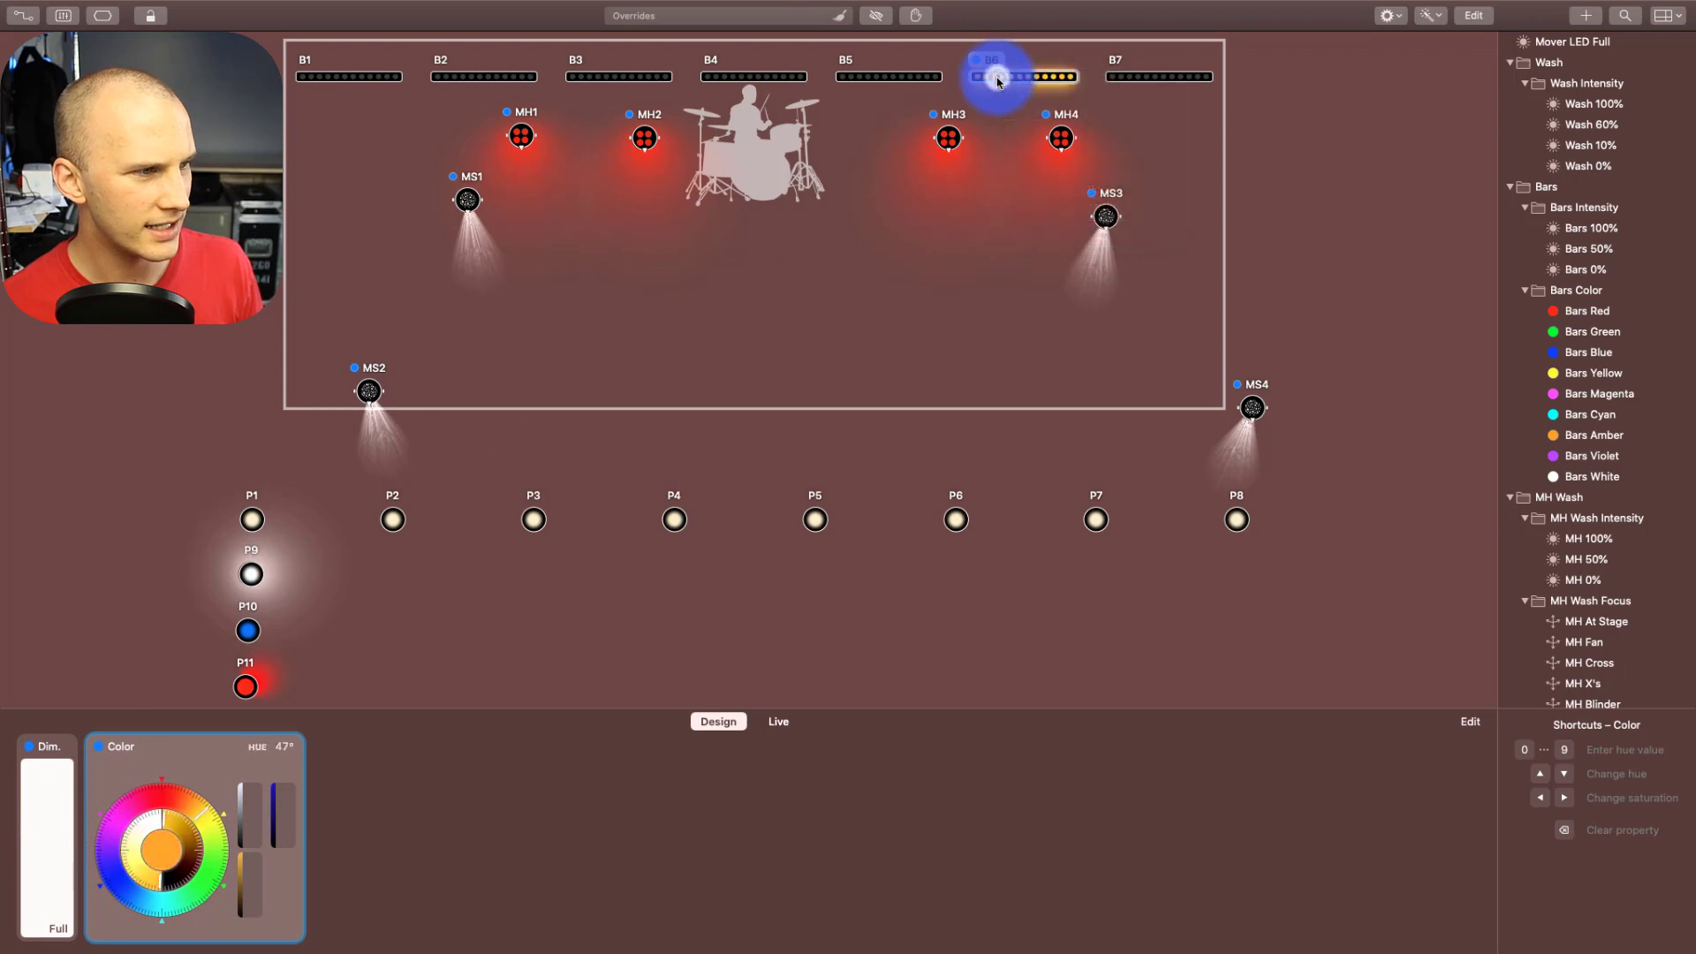
pyautogui.click(1020, 78)
pyautogui.rightClick(1058, 81)
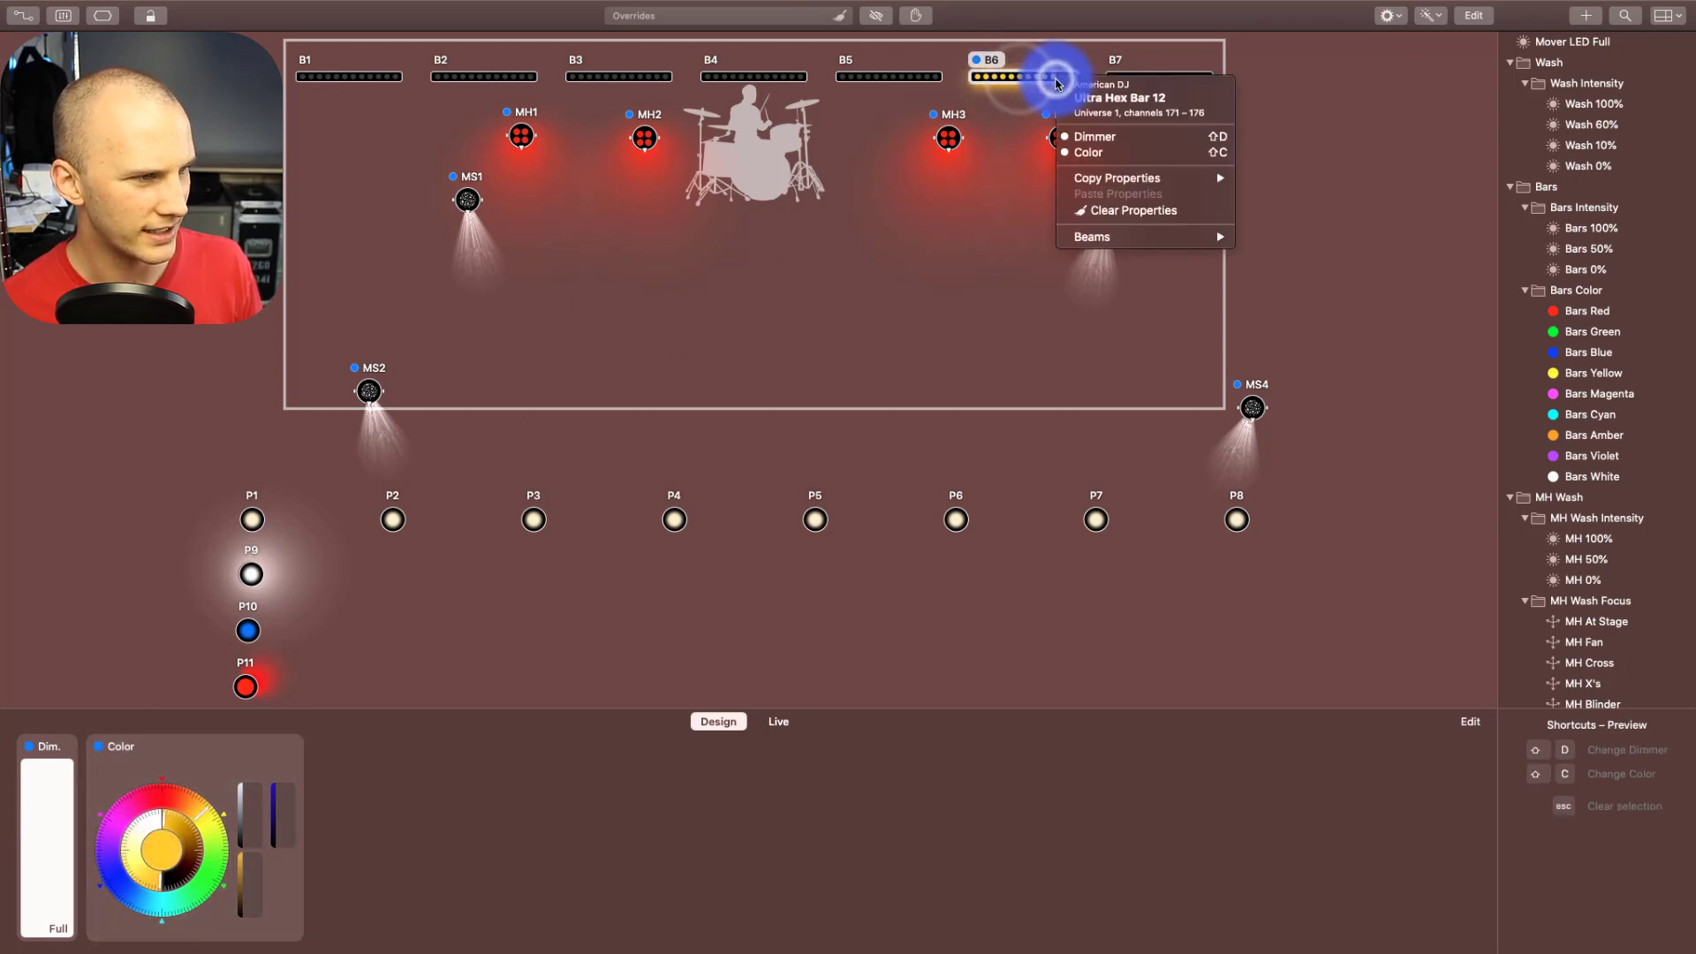
pyautogui.moveTo(1104, 239)
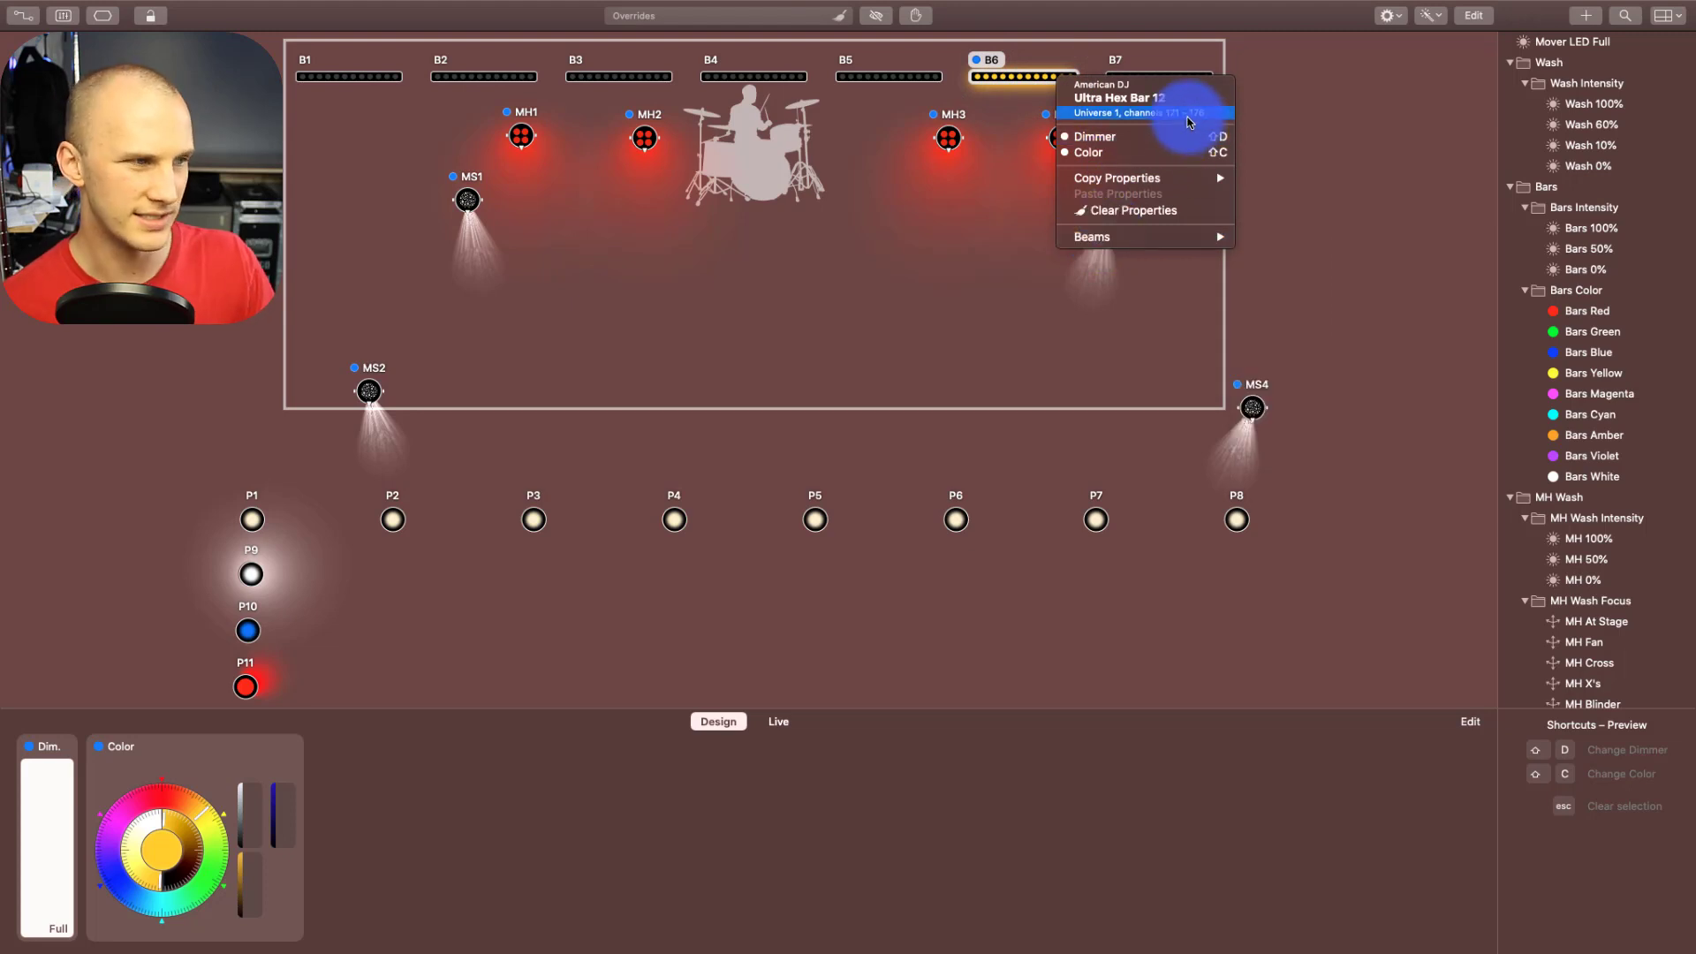
pyautogui.click(1024, 76)
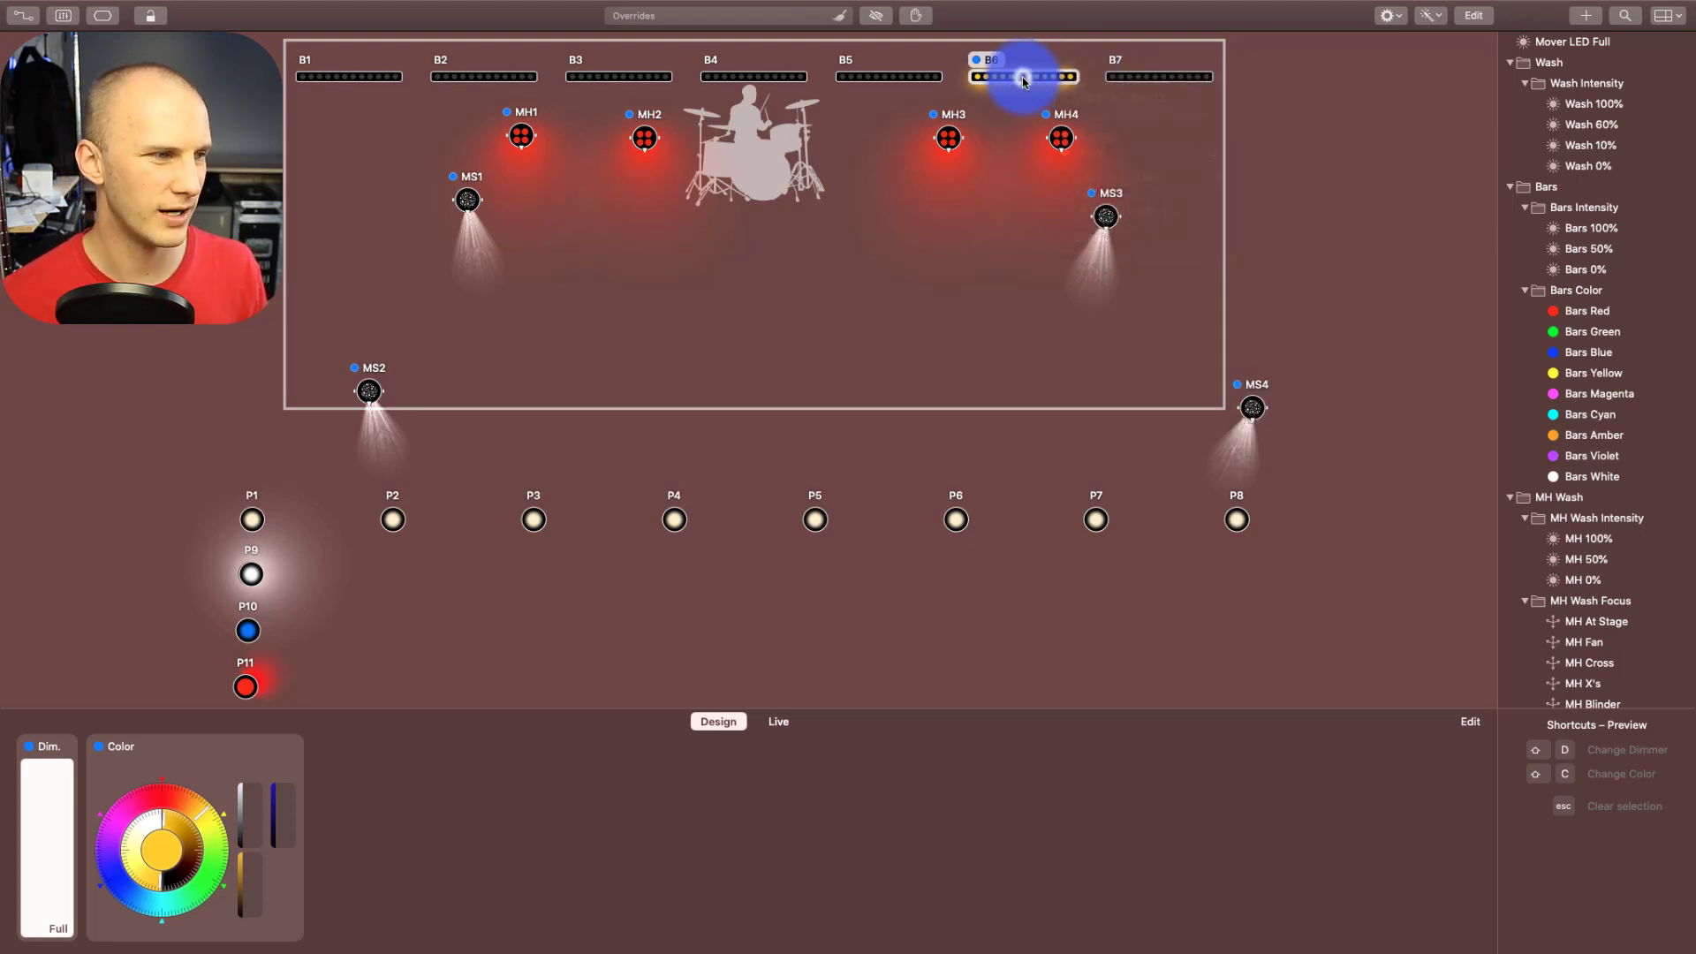
# Try to copy all properties of bar B6 for use on bar B7
pyautogui.rightClick(1024, 75)
pyautogui.moveTo(1051, 177)
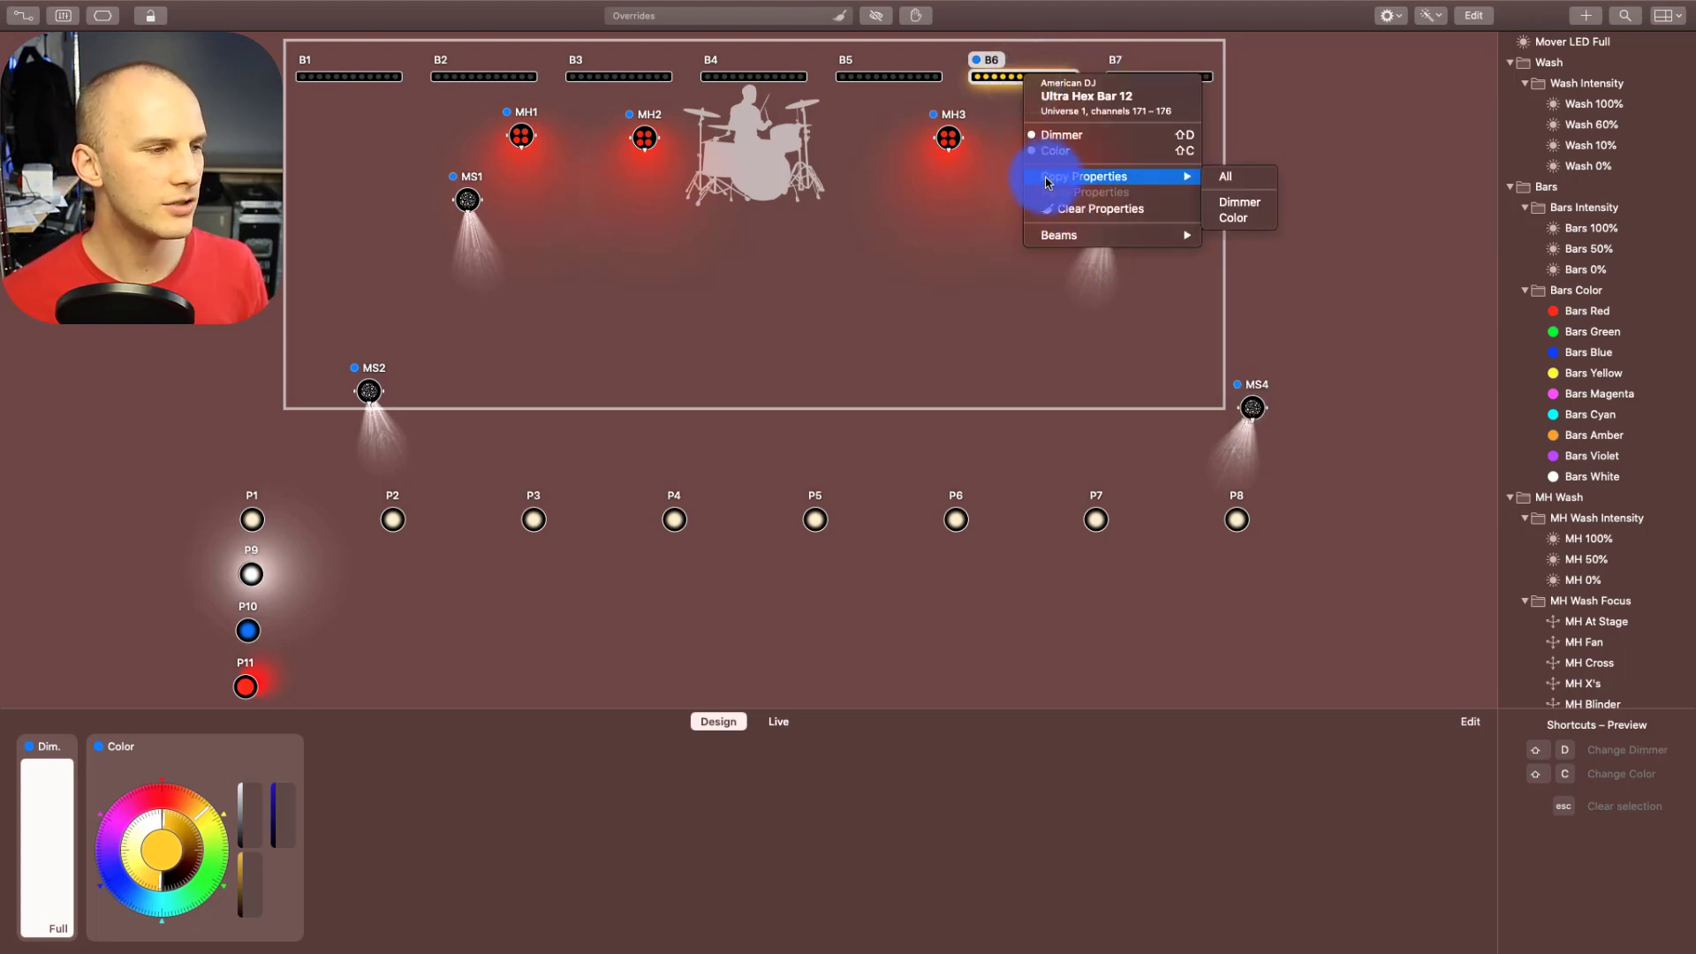
pyautogui.click(1226, 178)
pyautogui.click(1010, 78)
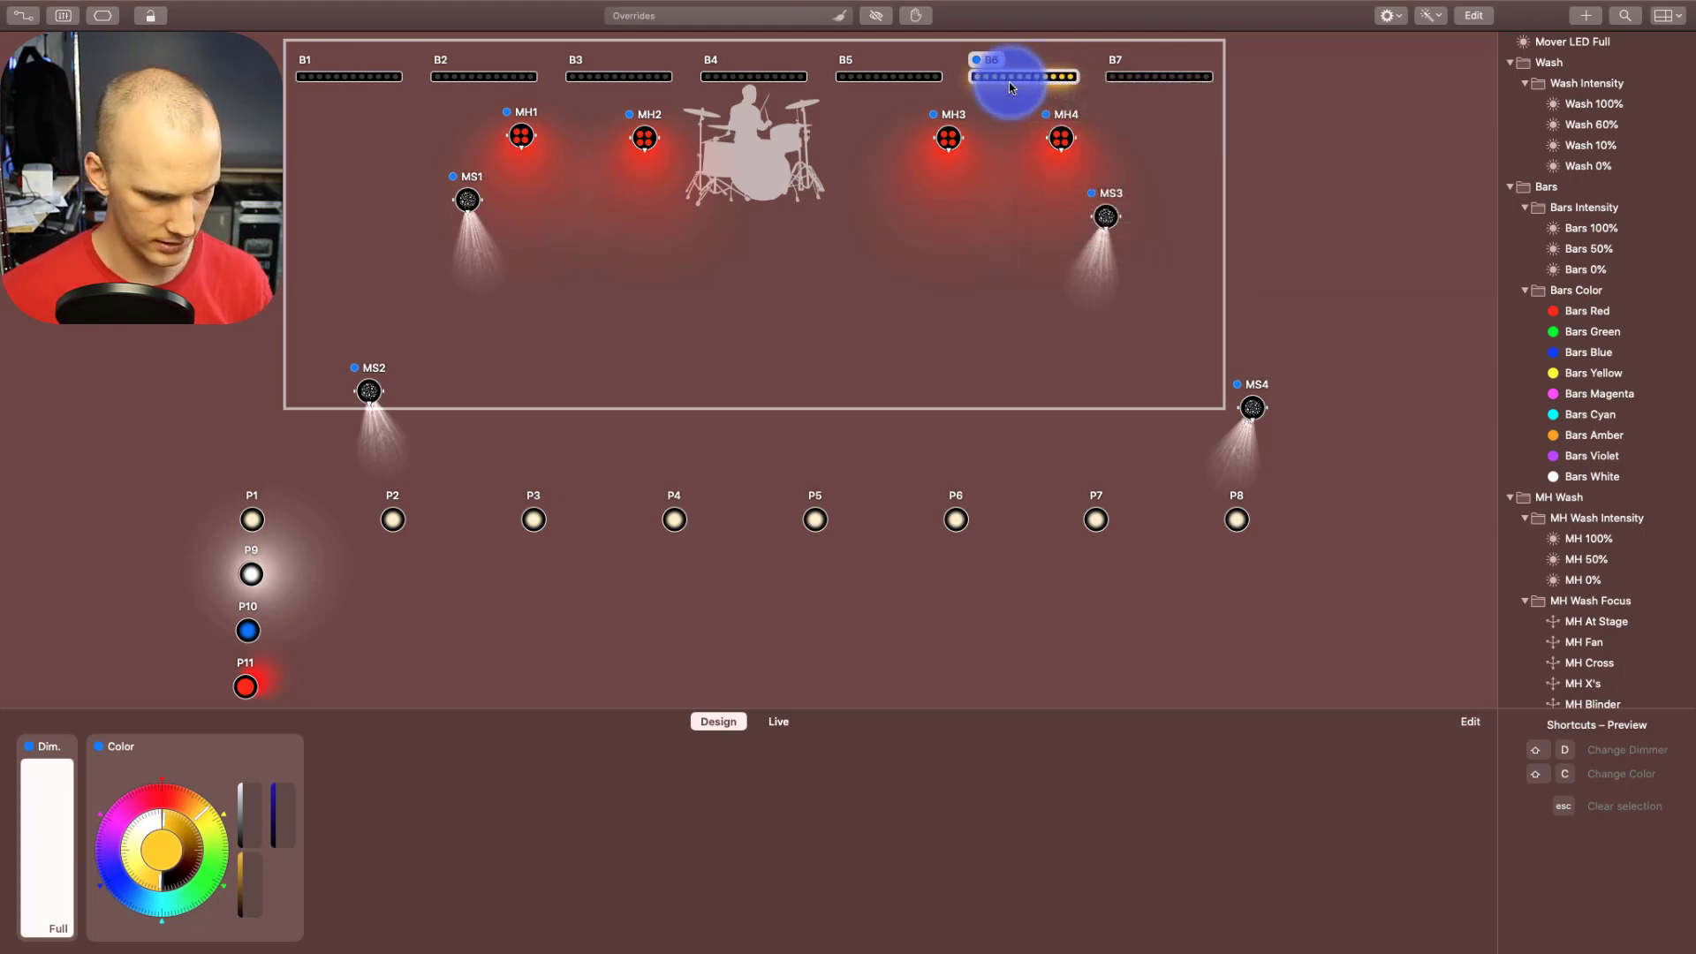
pyautogui.click(1132, 80)
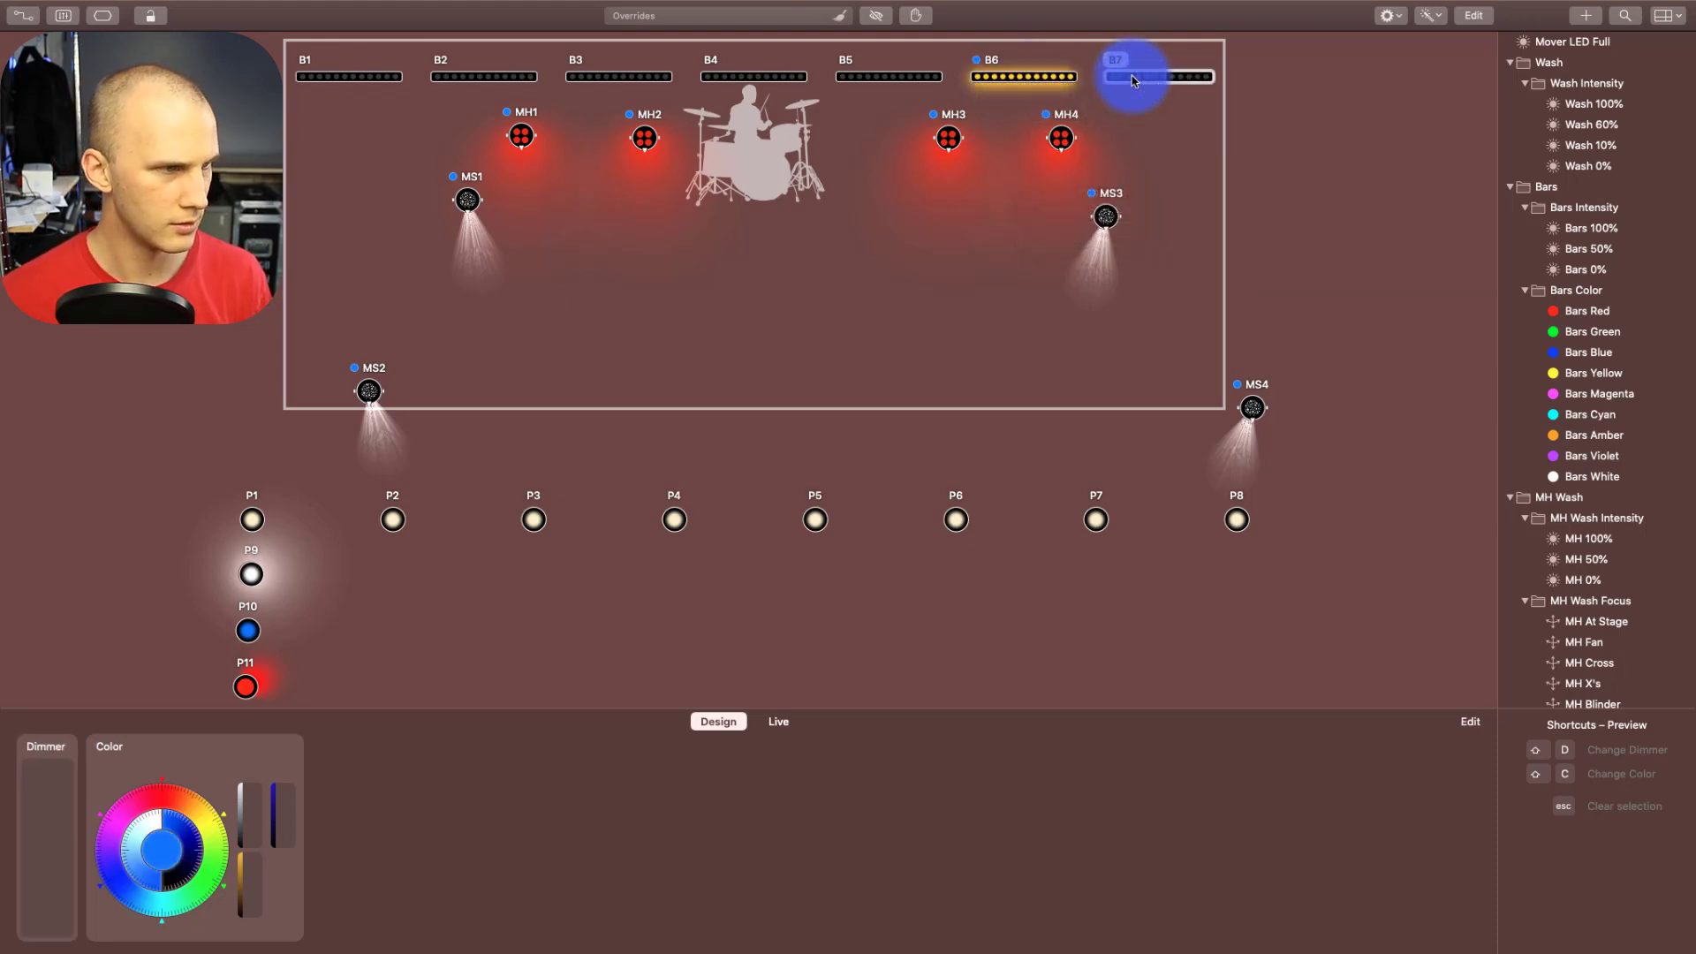
pyautogui.click(1049, 78)
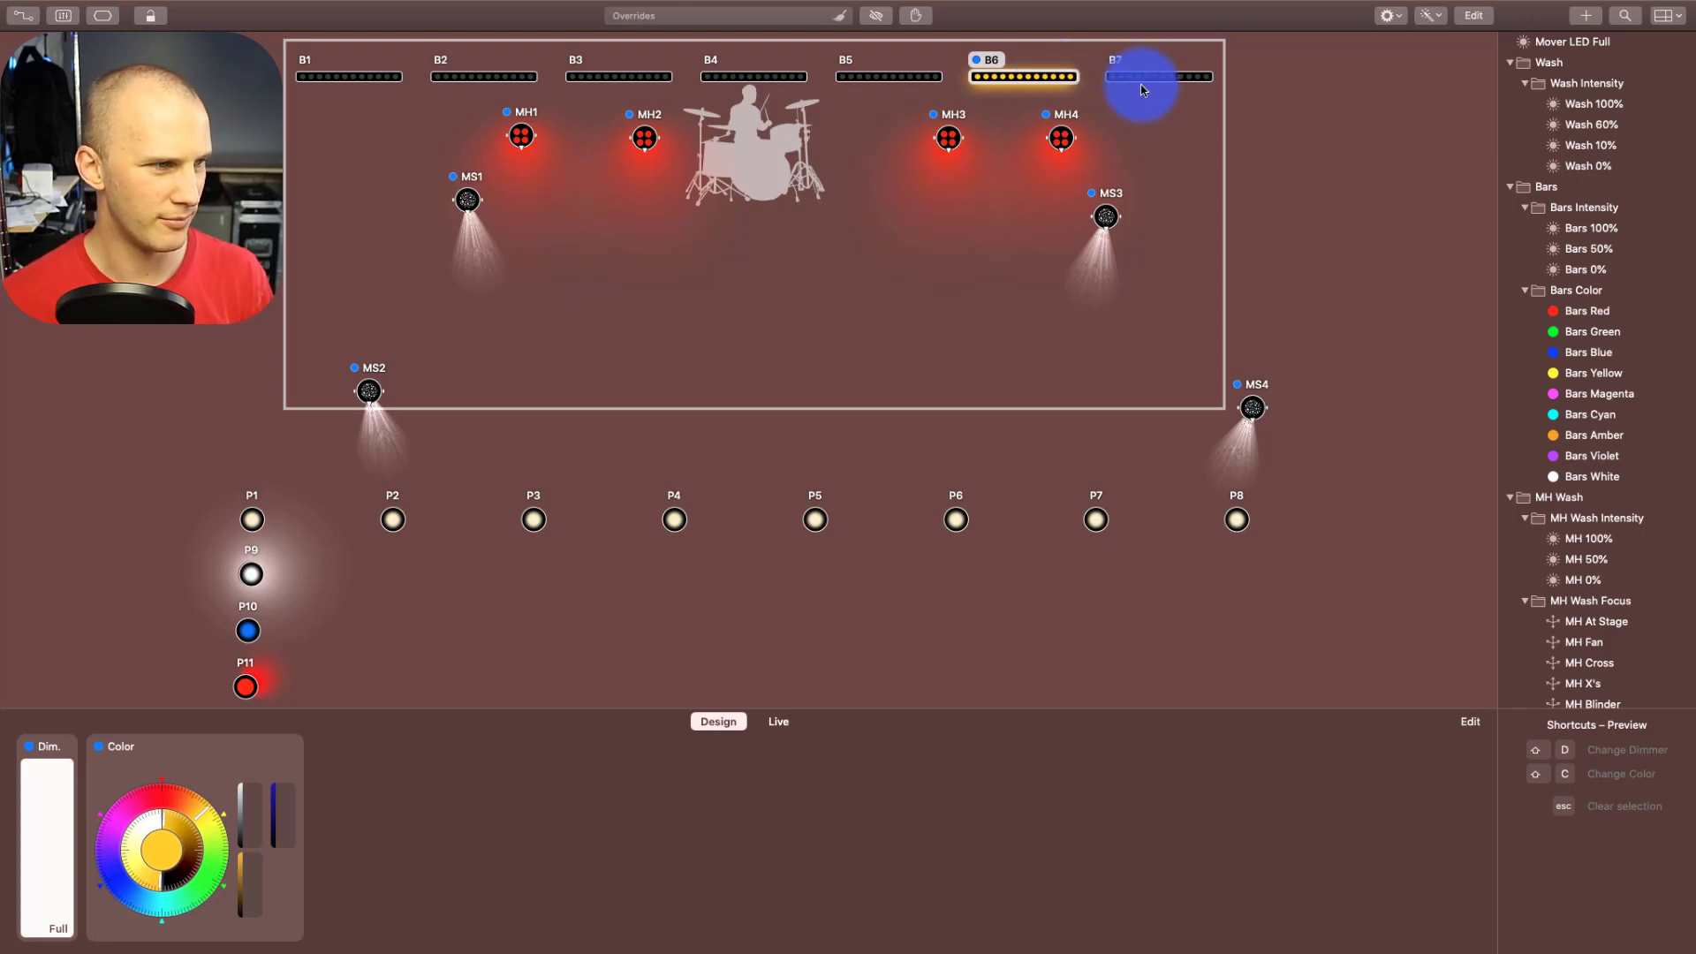
# Copy all properties of bar B6 and paste them onto bars B1 and B7
pyautogui.rightClick(1051, 76)
pyautogui.moveTo(1160, 174)
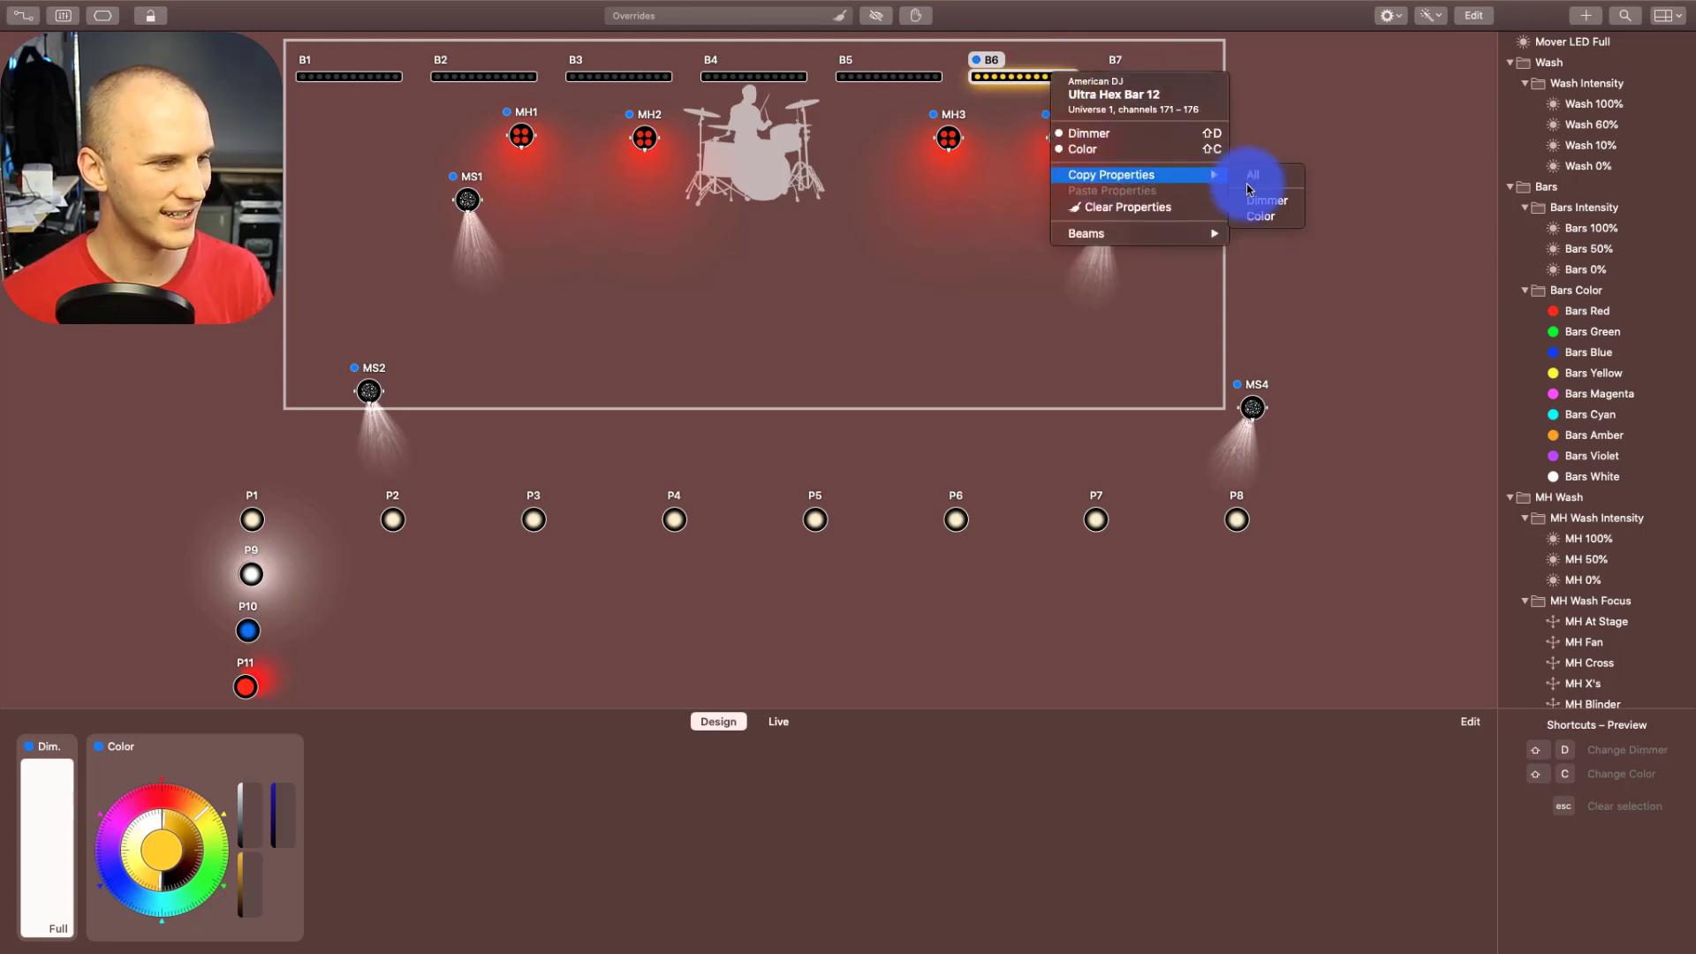
pyautogui.click(1249, 176)
pyautogui.click(1137, 80)
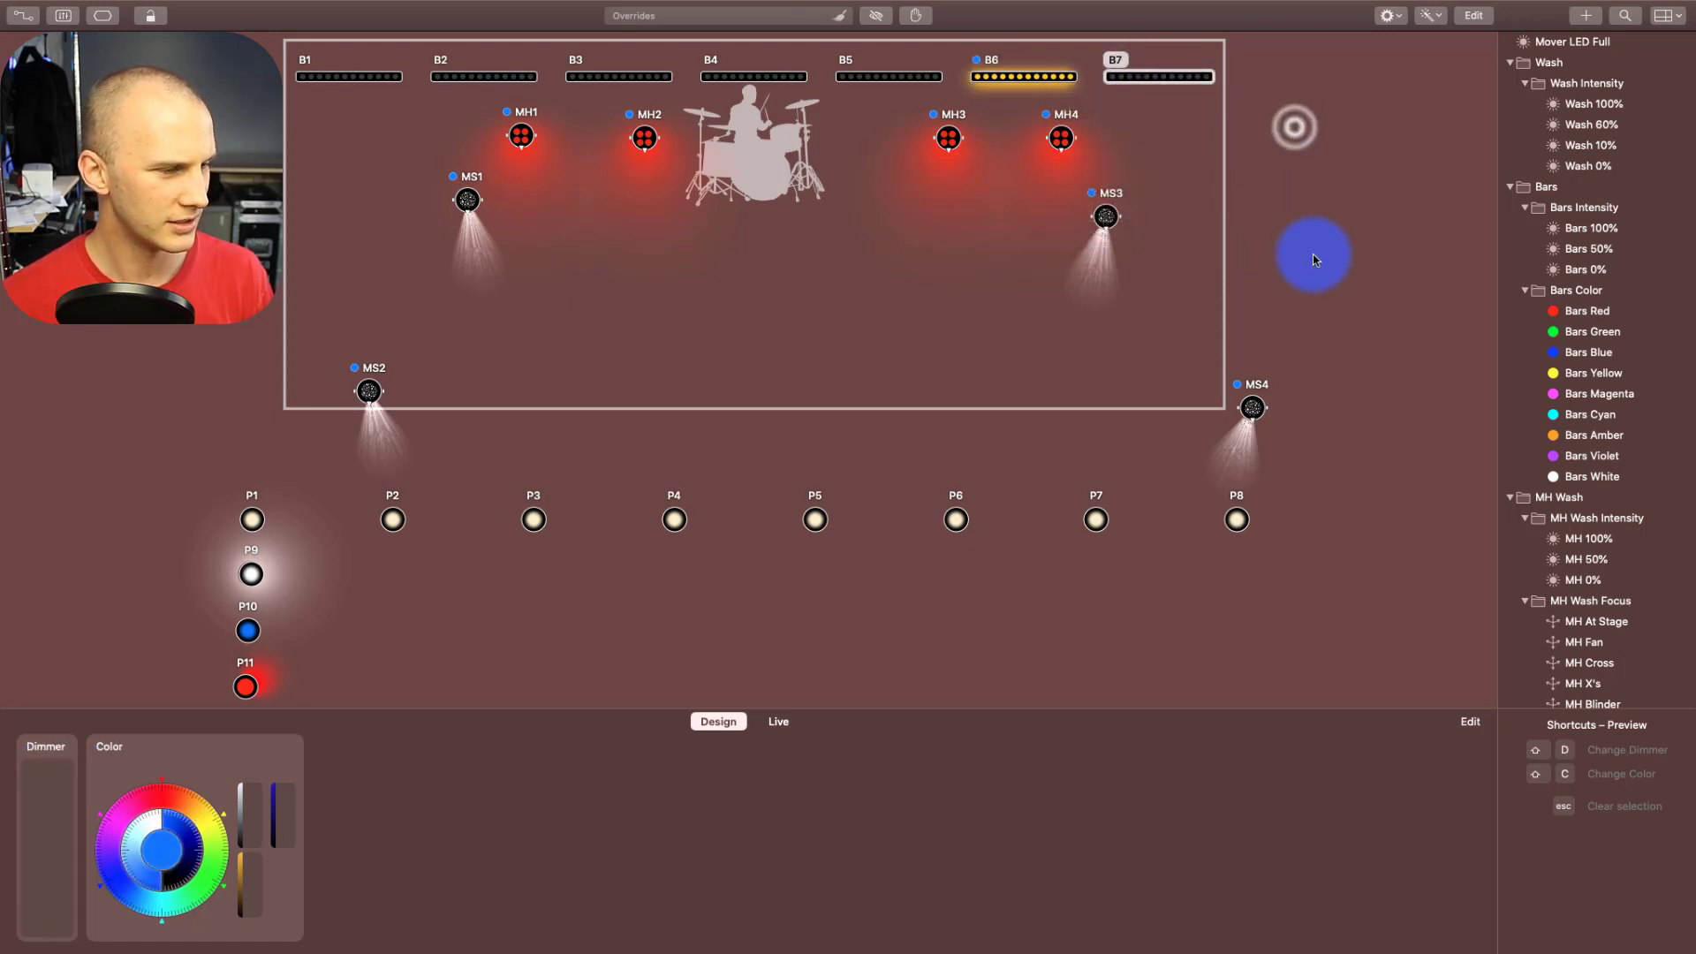
pyautogui.rightClick(1241, 150)
pyautogui.click(1098, 64)
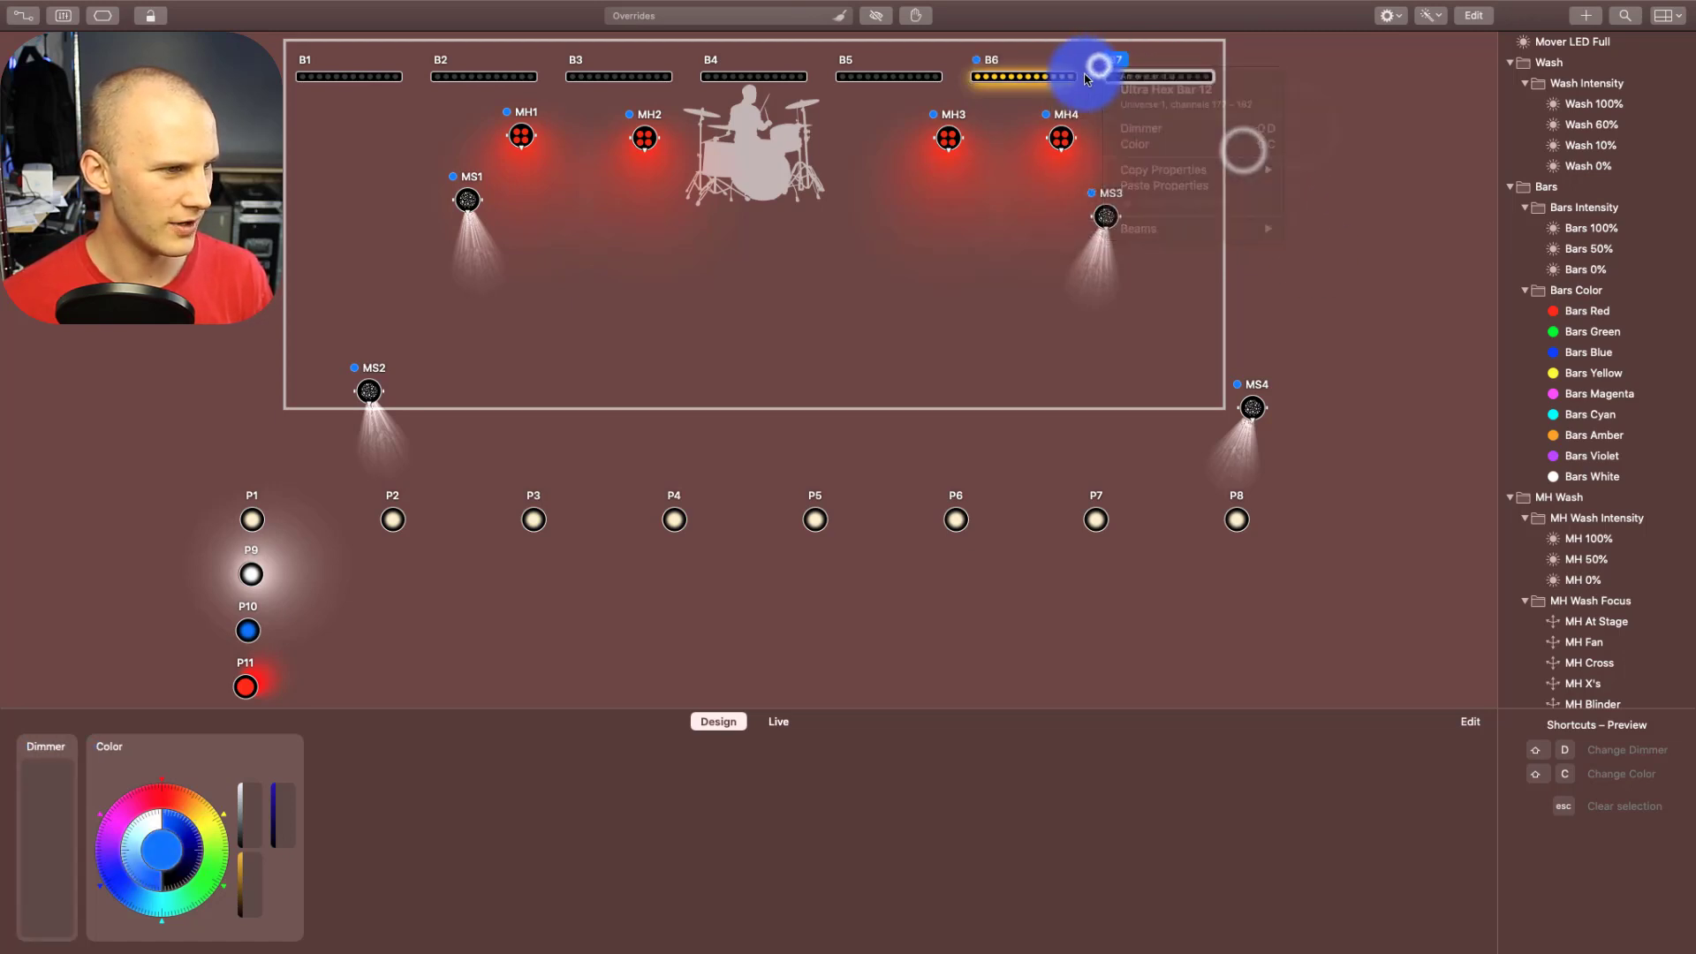
pyautogui.click(382, 81)
pyautogui.keyDown('shift'); pyautogui.click(1157, 77); pyautogui.keyUp('shift')
pyautogui.rightClick(1159, 78)
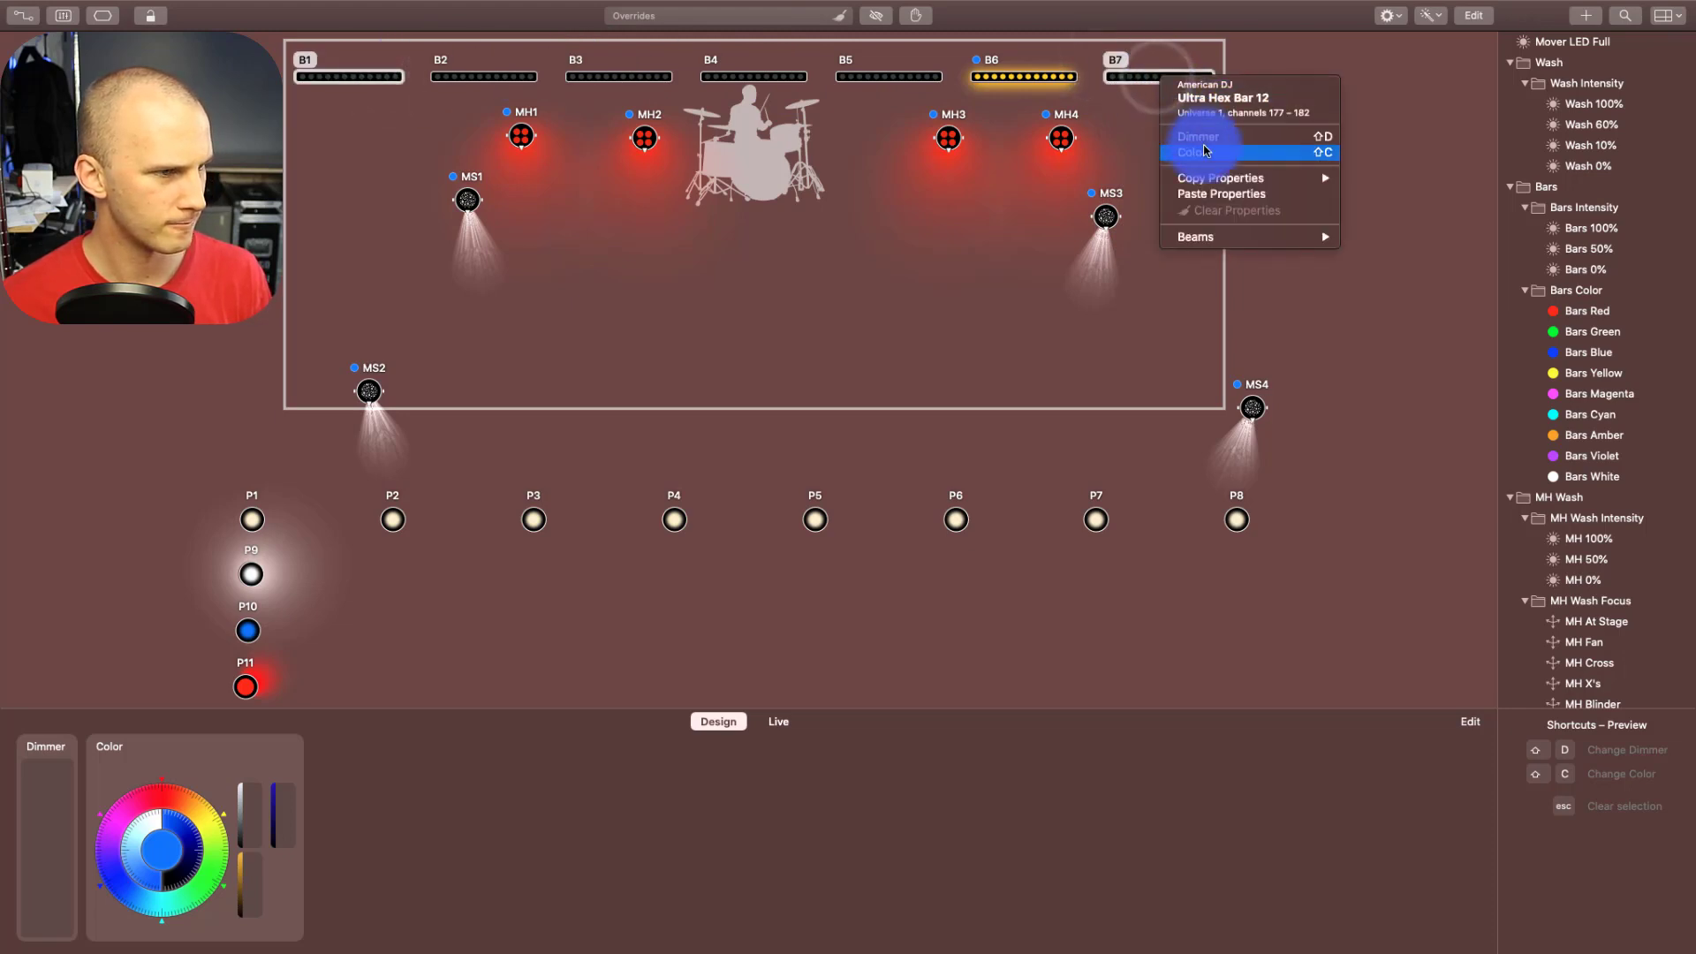
pyautogui.click(1206, 193)
# Select all bars B1–B7 and paste the copied bar properties onto them
pyautogui.click(838, 72)
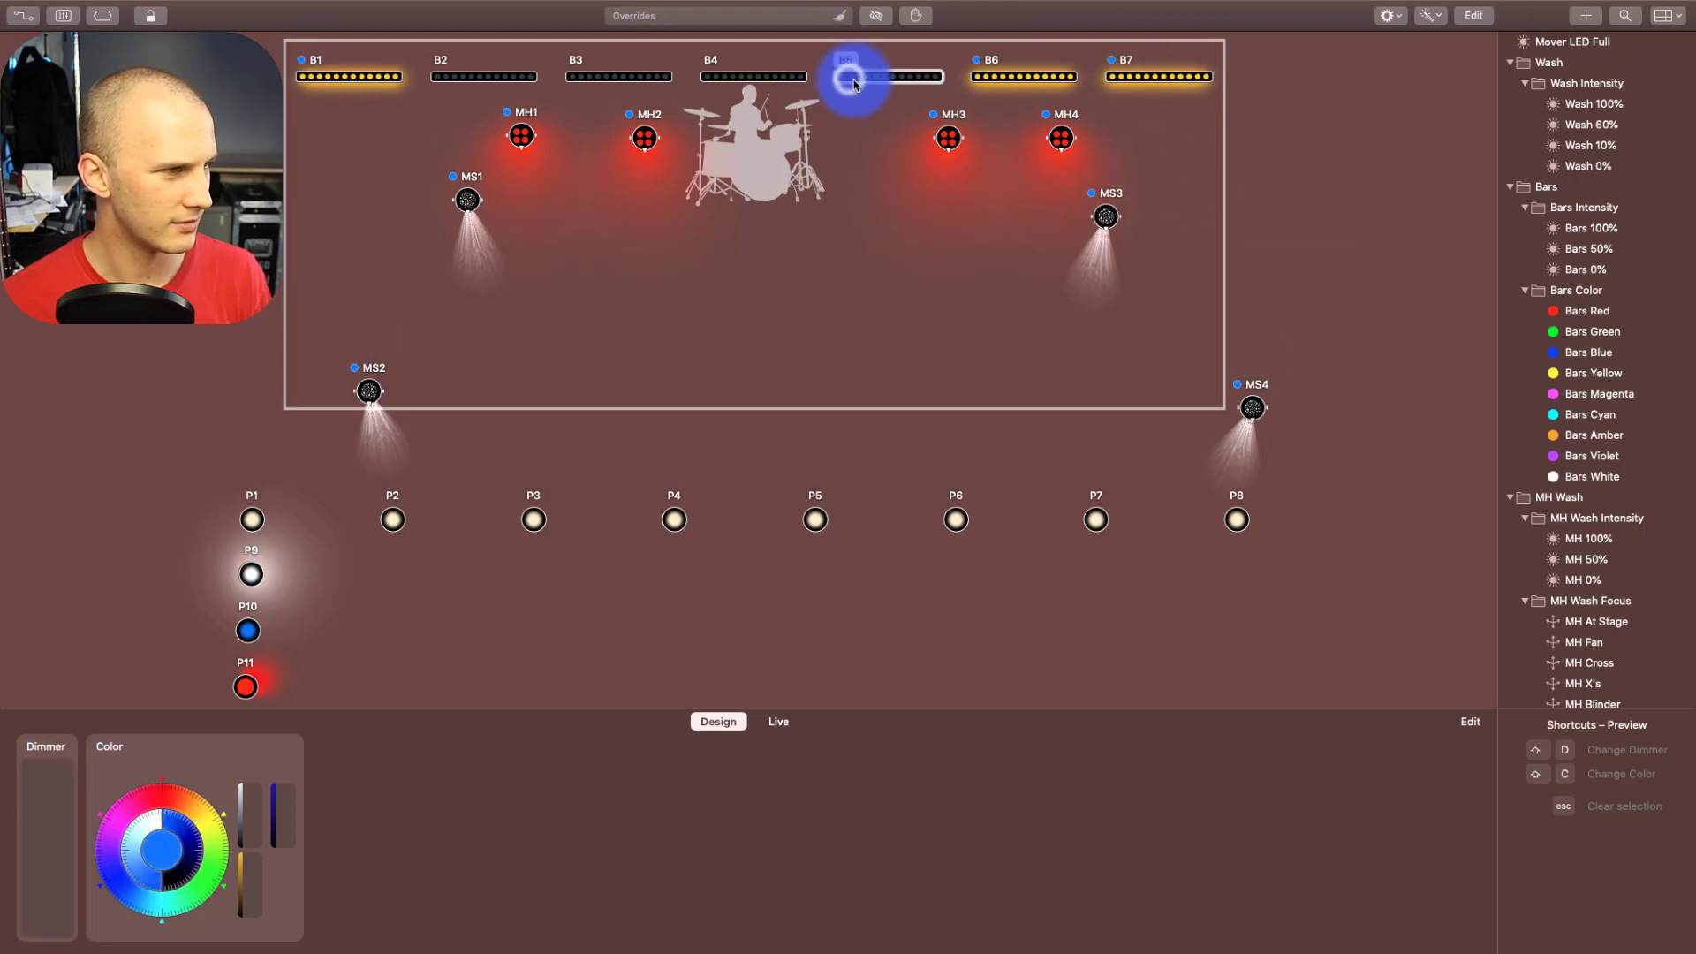
pyautogui.click(750, 73)
pyautogui.doubleClick(376, 86)
pyautogui.rightClick(446, 36)
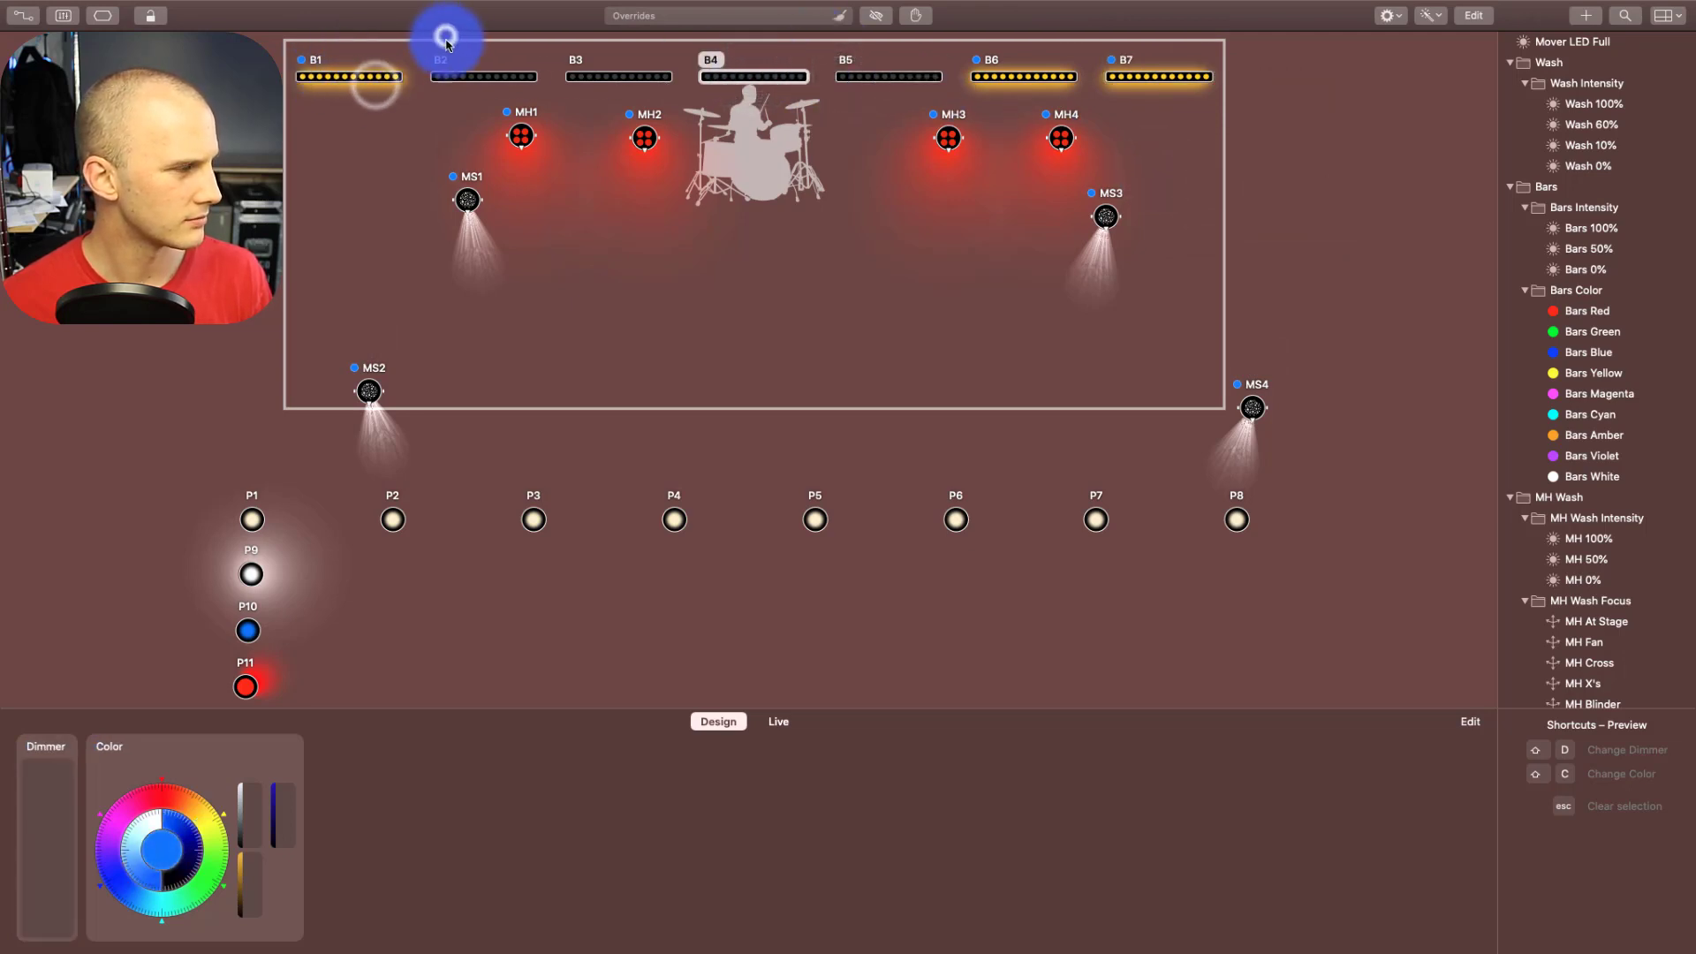
pyautogui.click(447, 63)
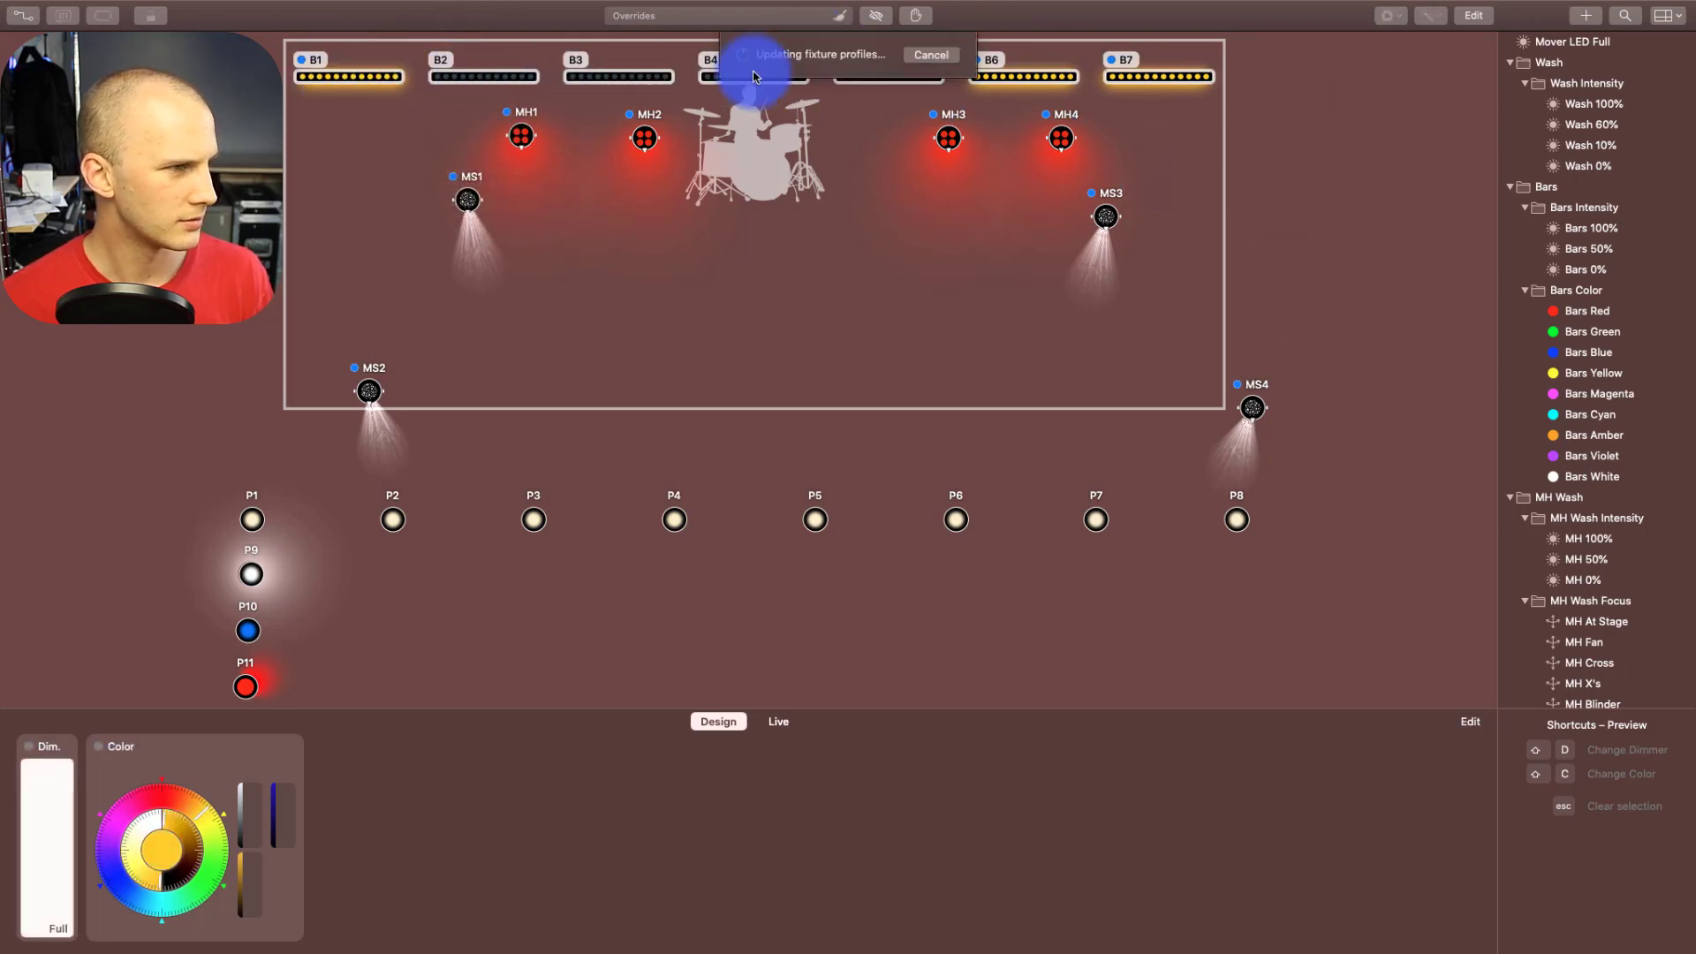
pyautogui.click(931, 55)
pyautogui.rightClick(640, 85)
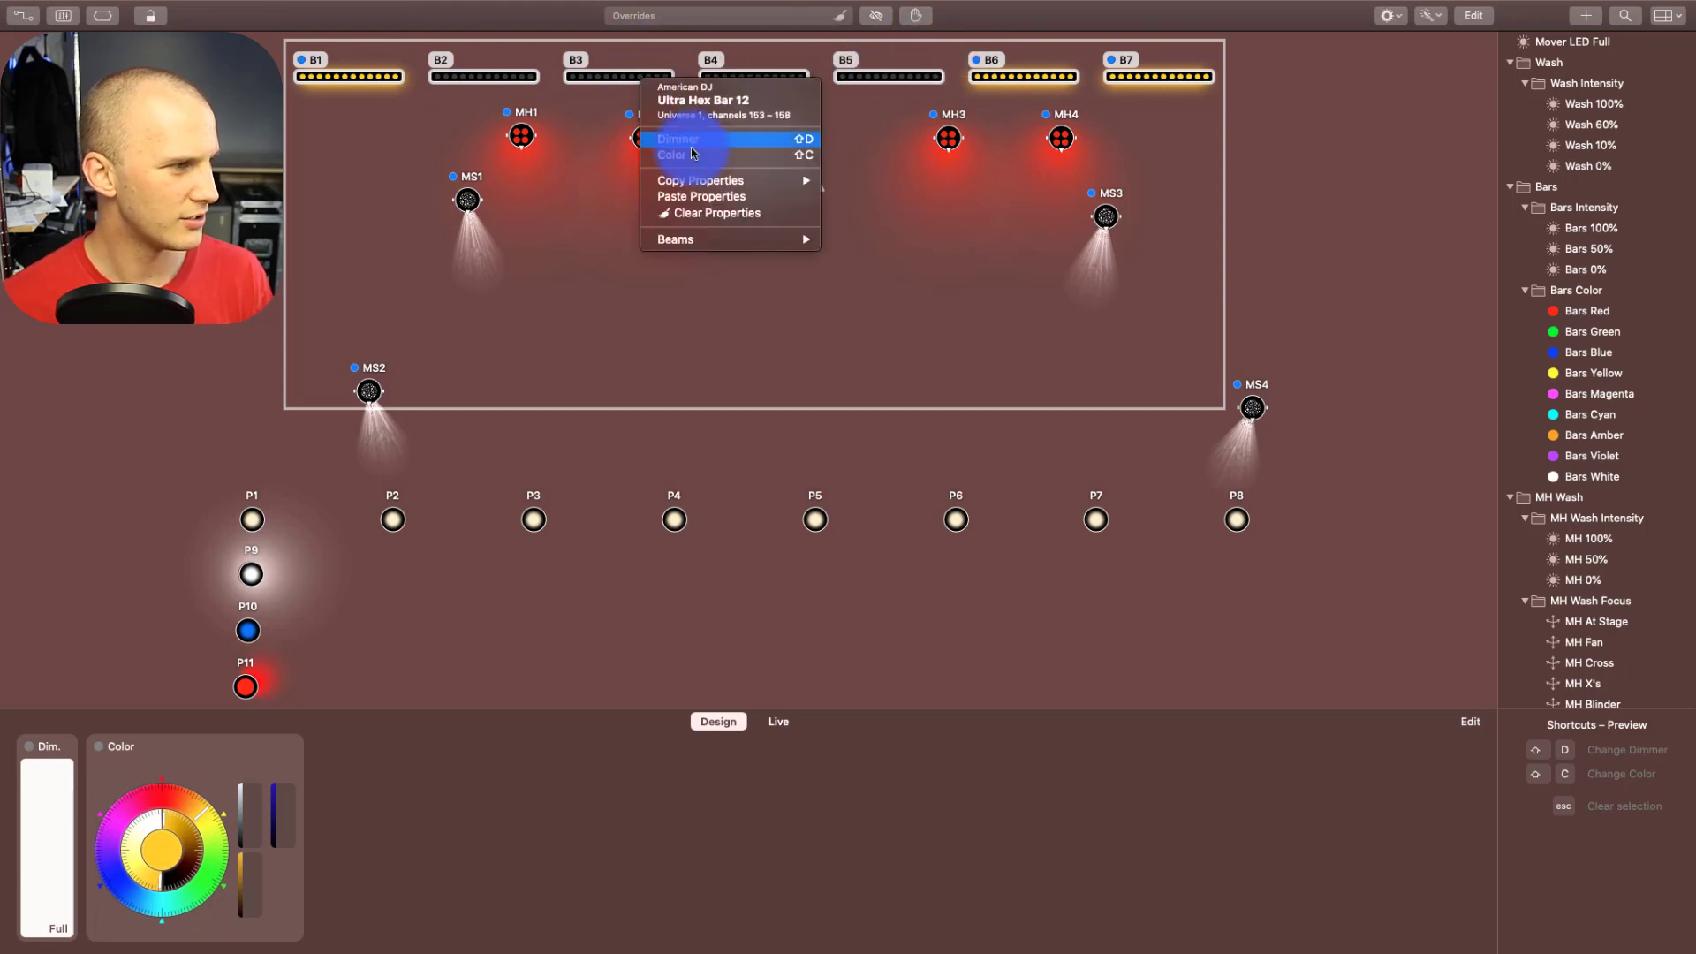
pyautogui.click(715, 198)
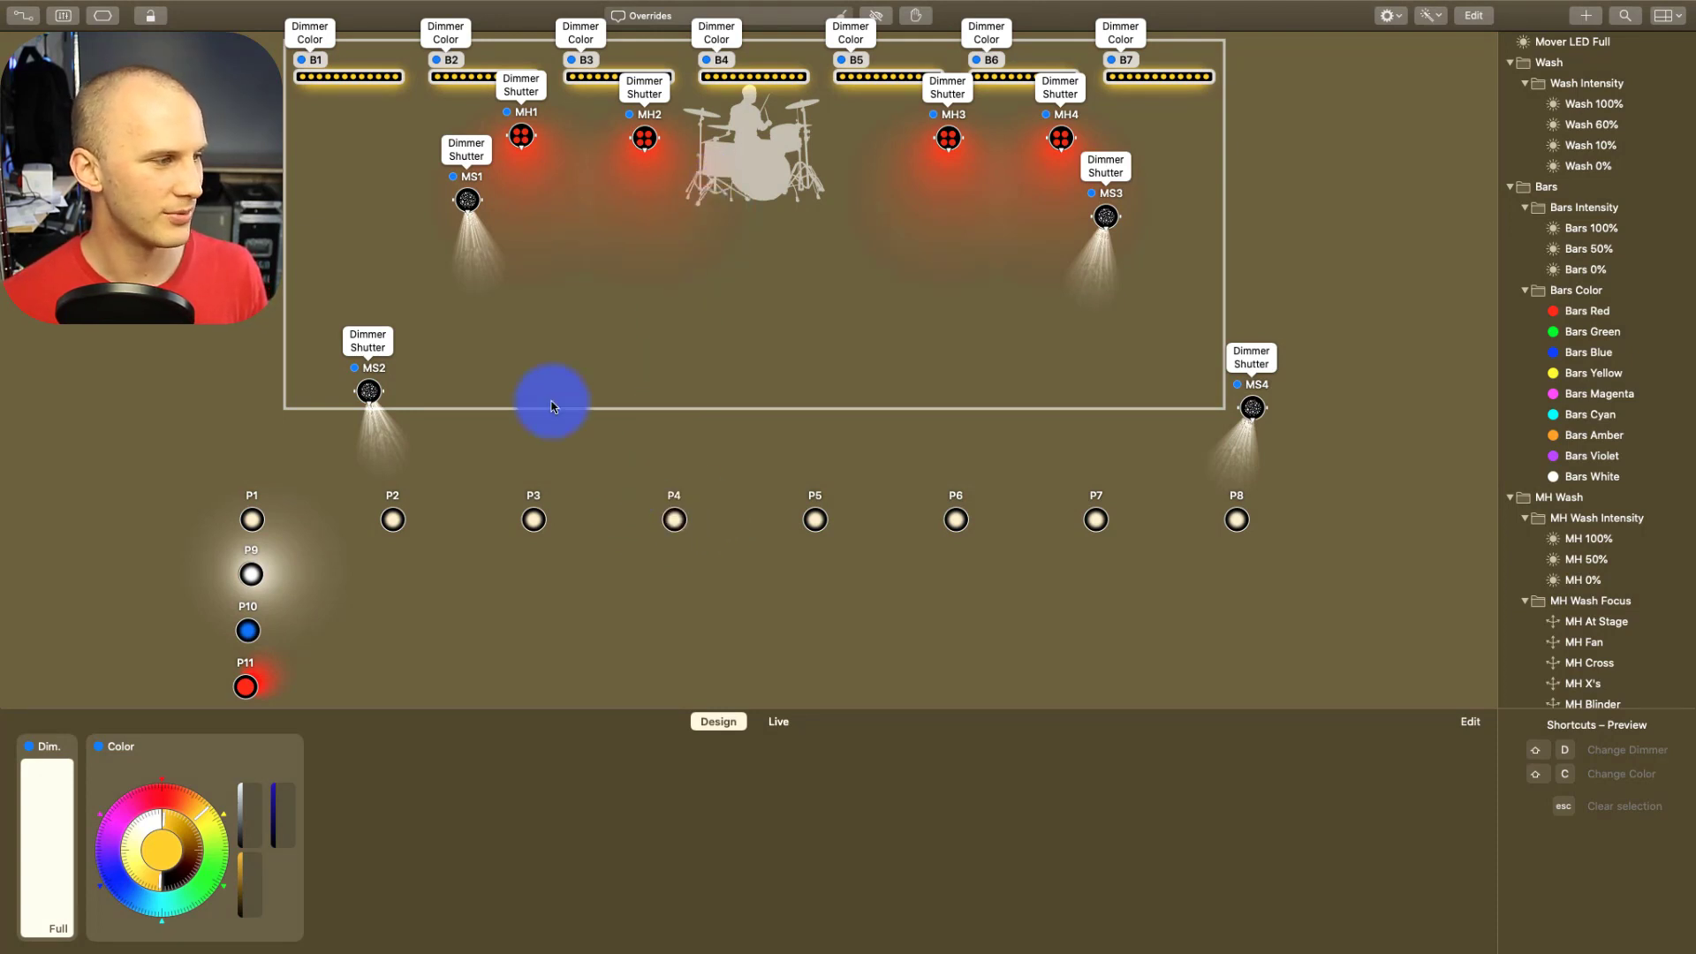
# Paste the copied bar properties onto moving head MH2
pyautogui.click(644, 145)
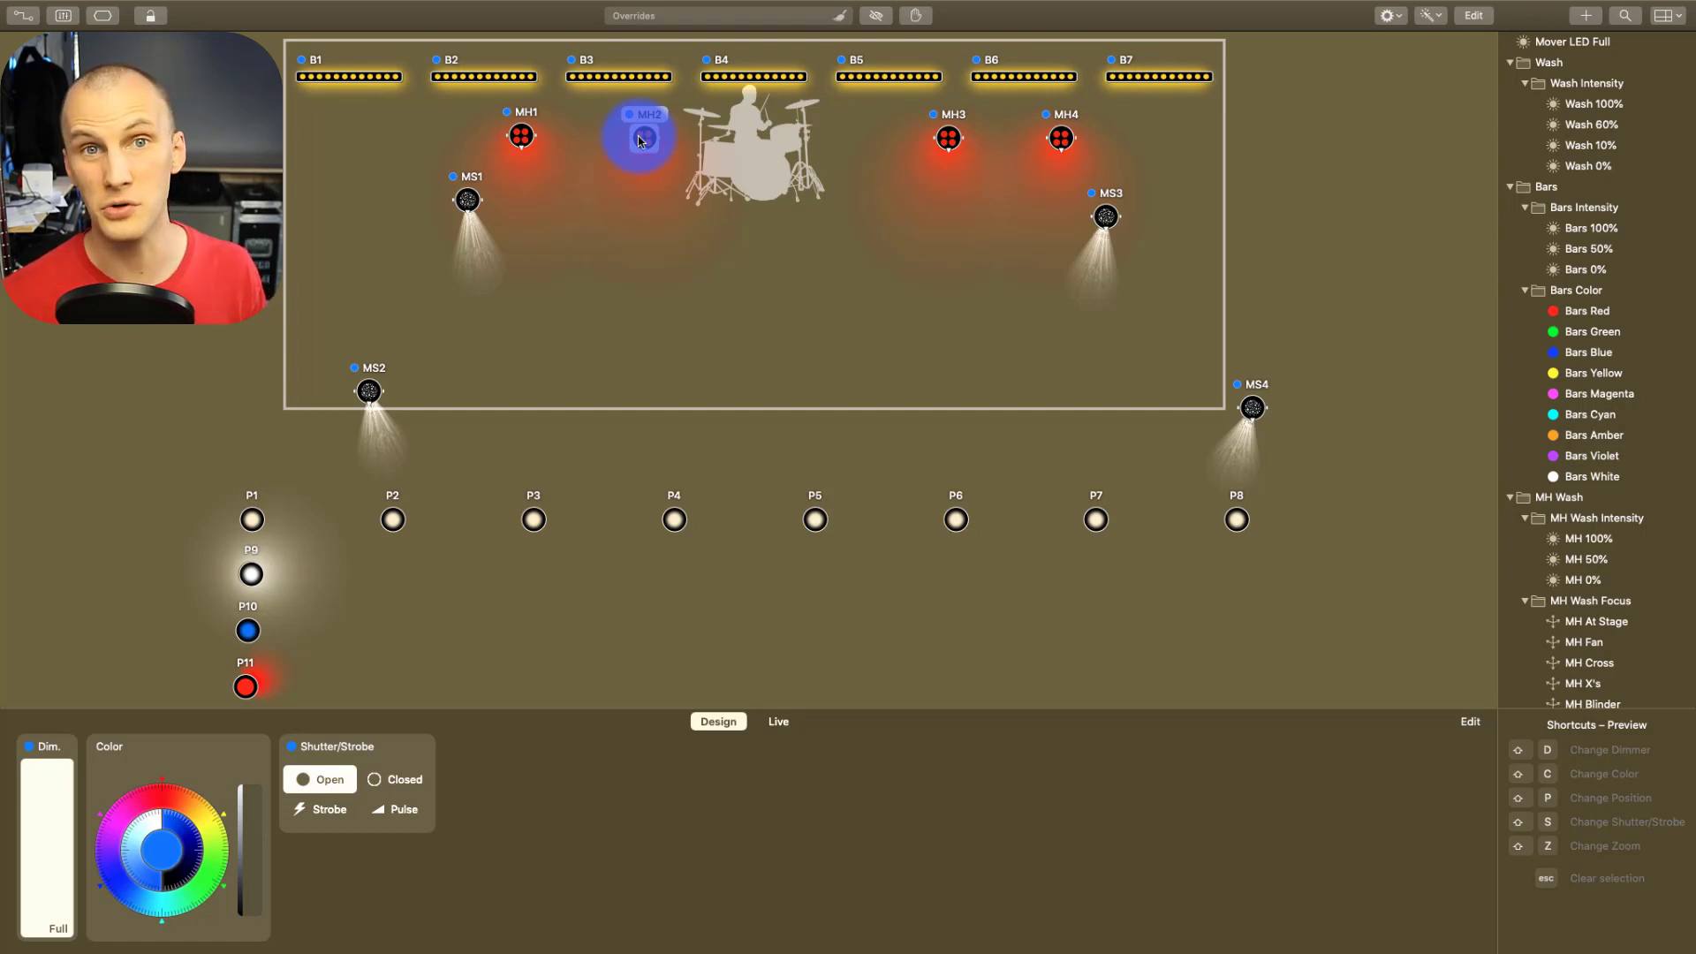
pyautogui.rightClick(641, 141)
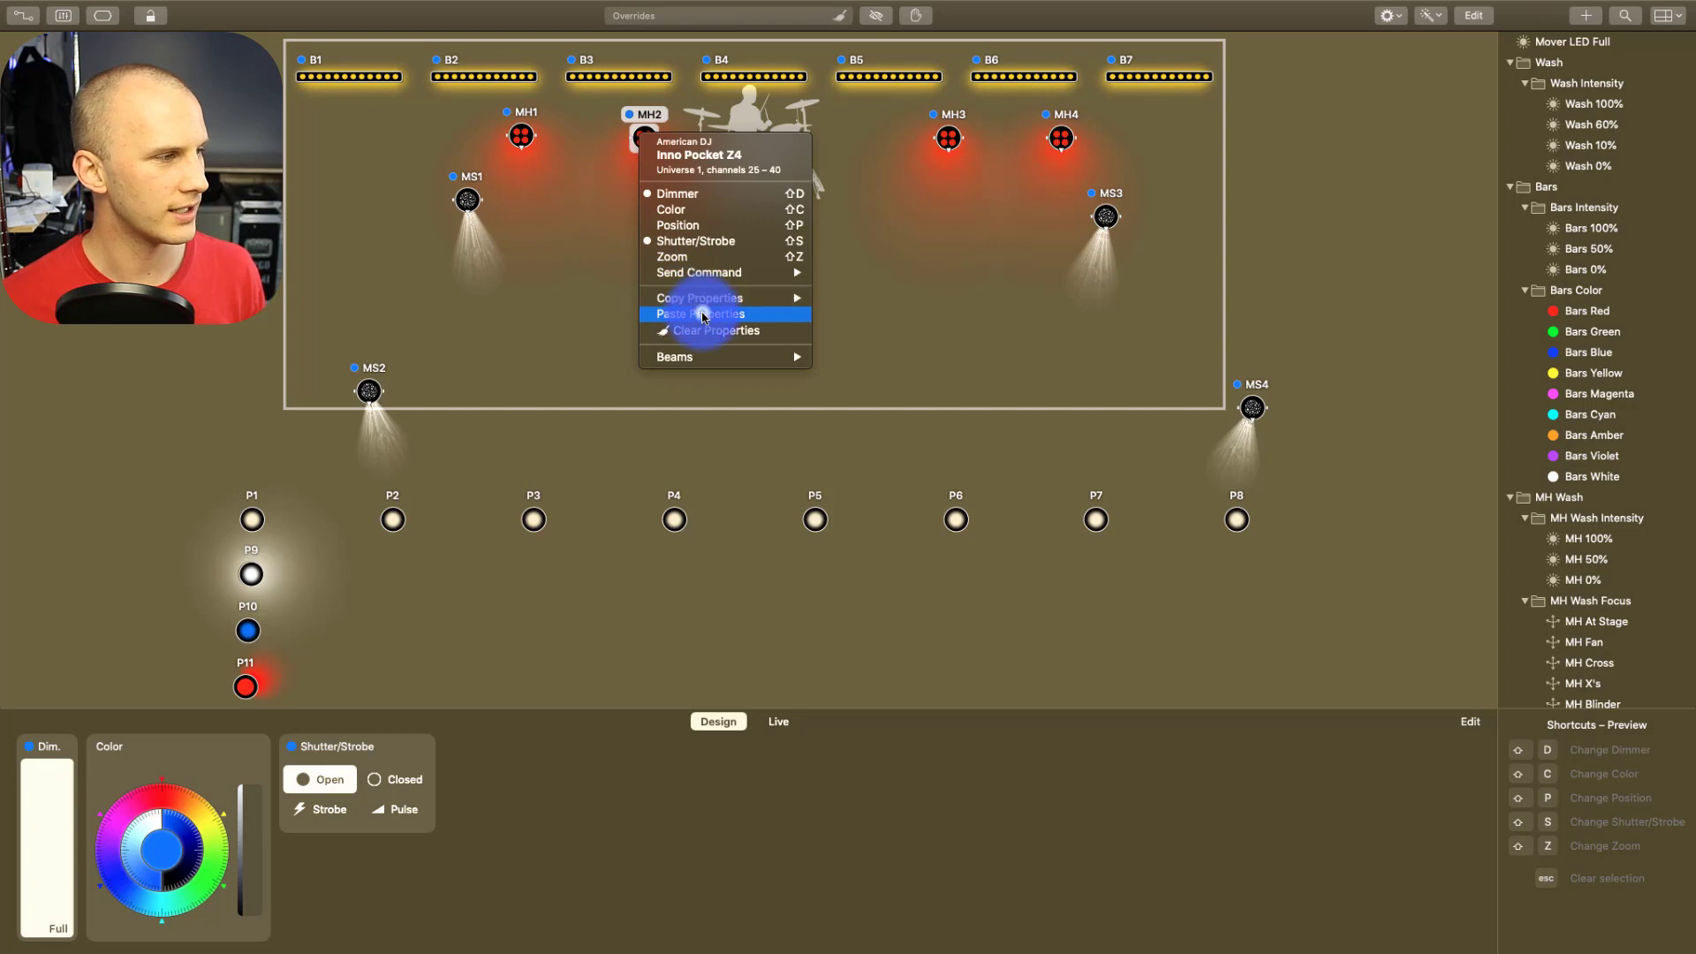
pyautogui.click(704, 316)
pyautogui.click(639, 140)
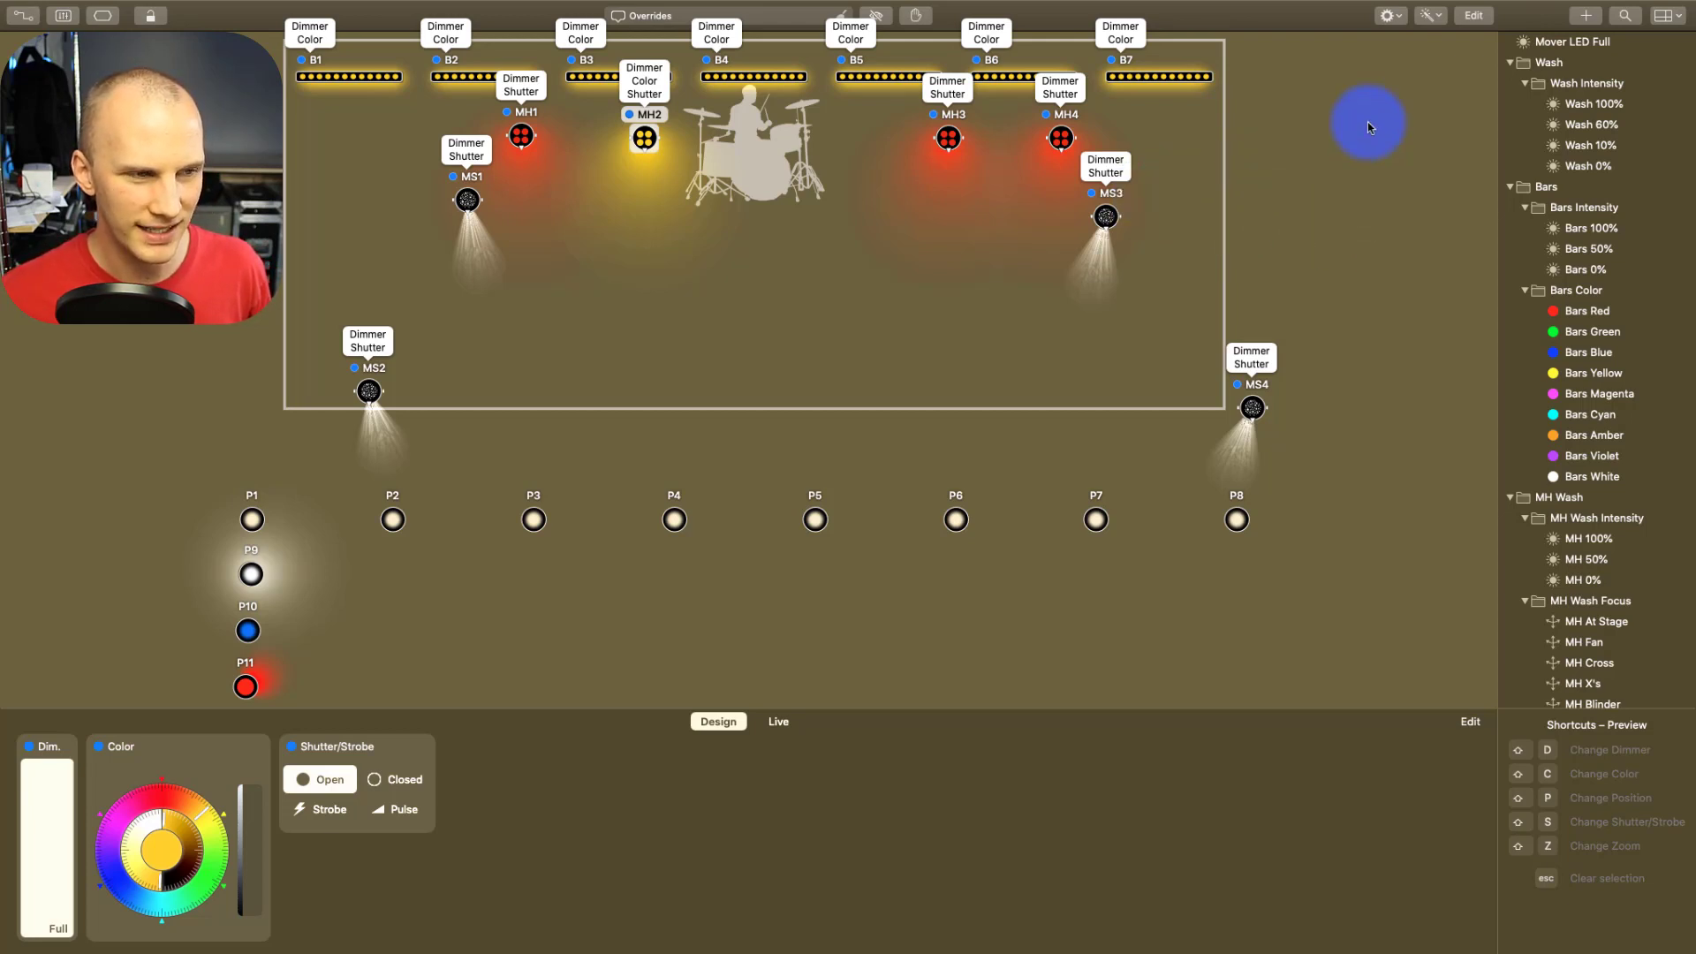
pyautogui.click(1389, 16)
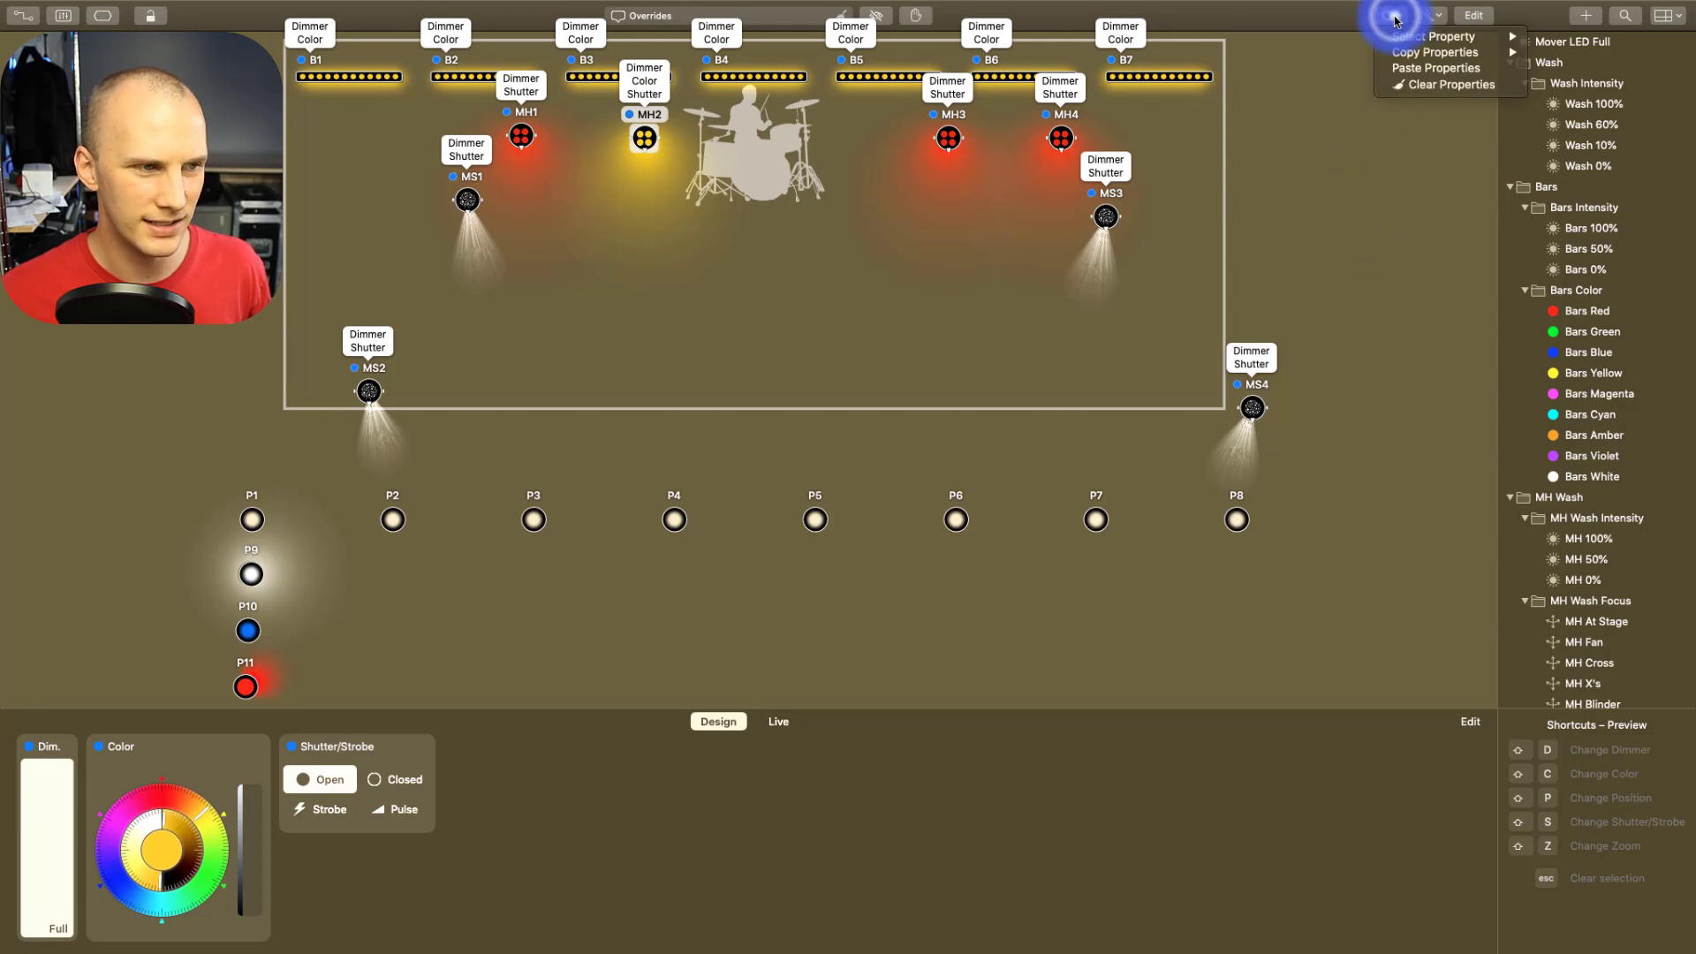
pyautogui.click(1393, 17)
pyautogui.click(1432, 16)
pyautogui.click(1440, 18)
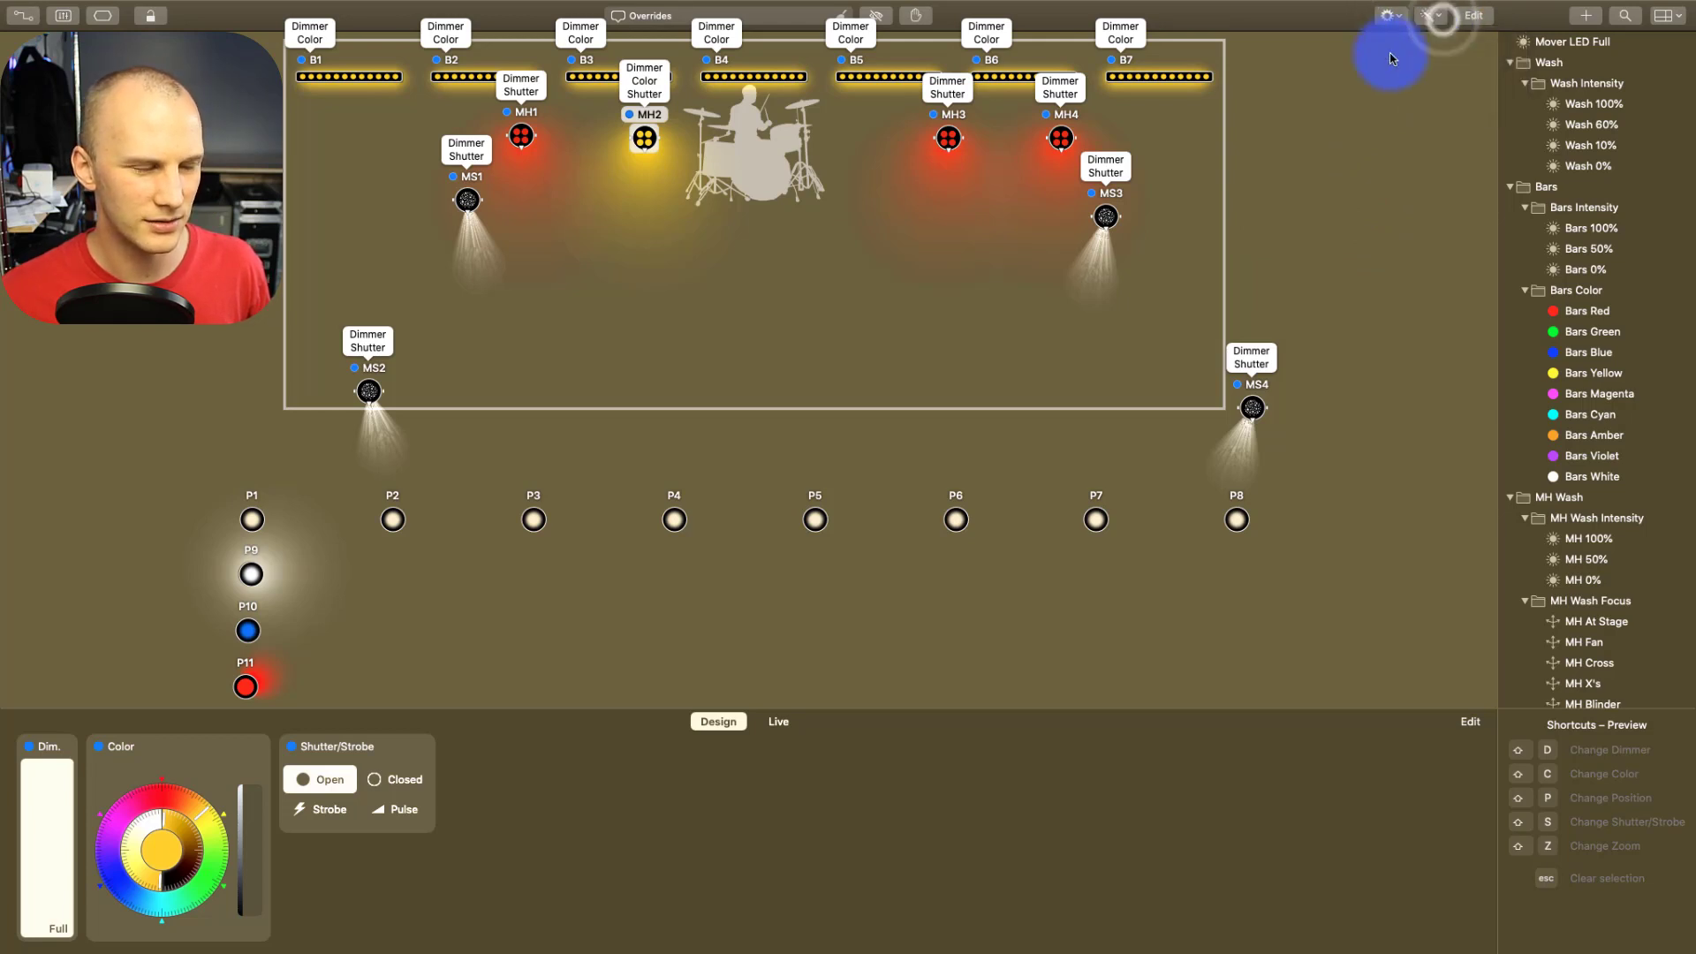
pyautogui.click(1307, 135)
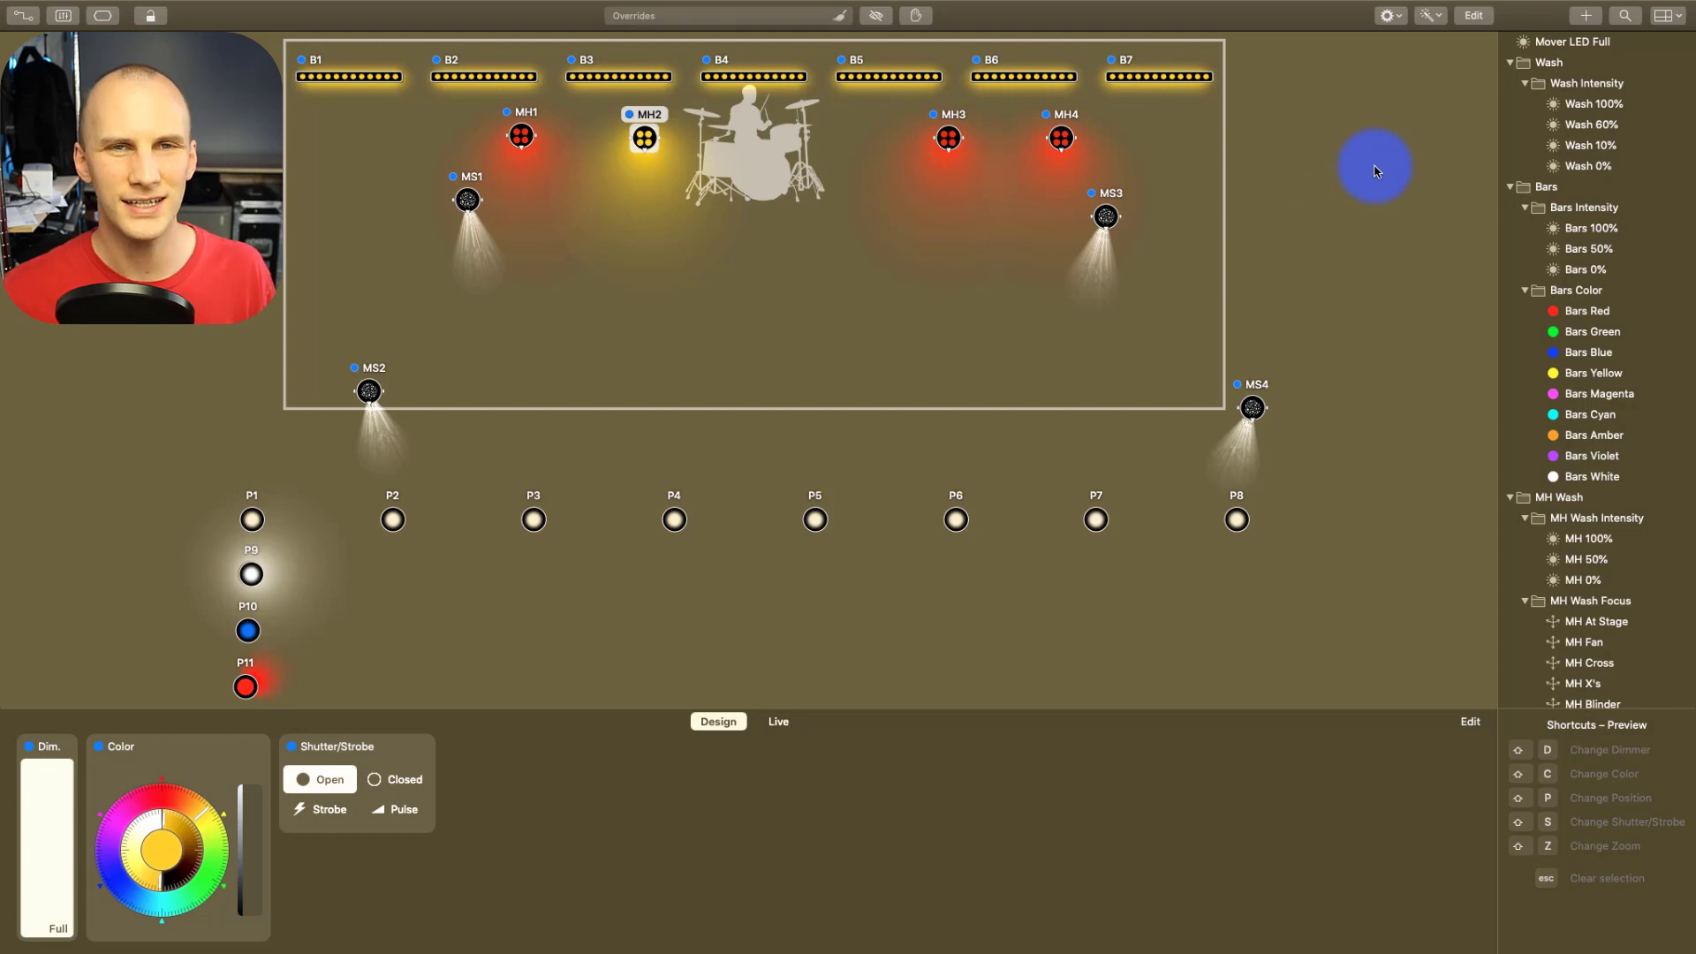
pyautogui.scroll(-15, 1554, 163)
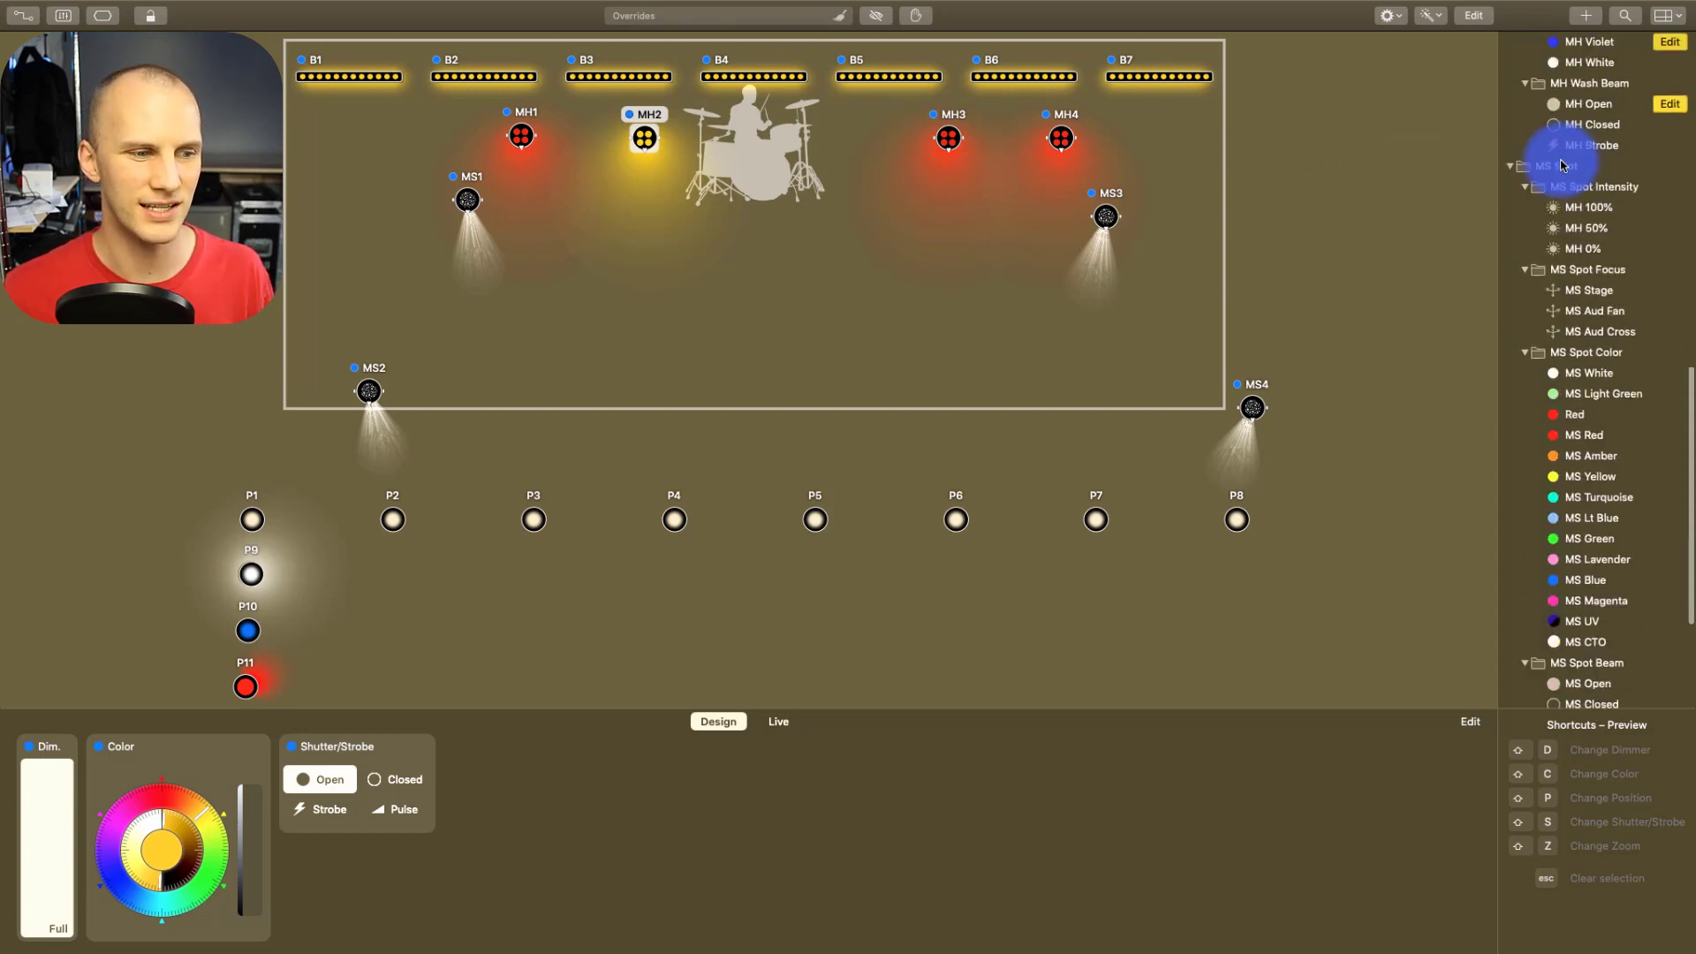
pyautogui.scroll(10, 1635, 534)
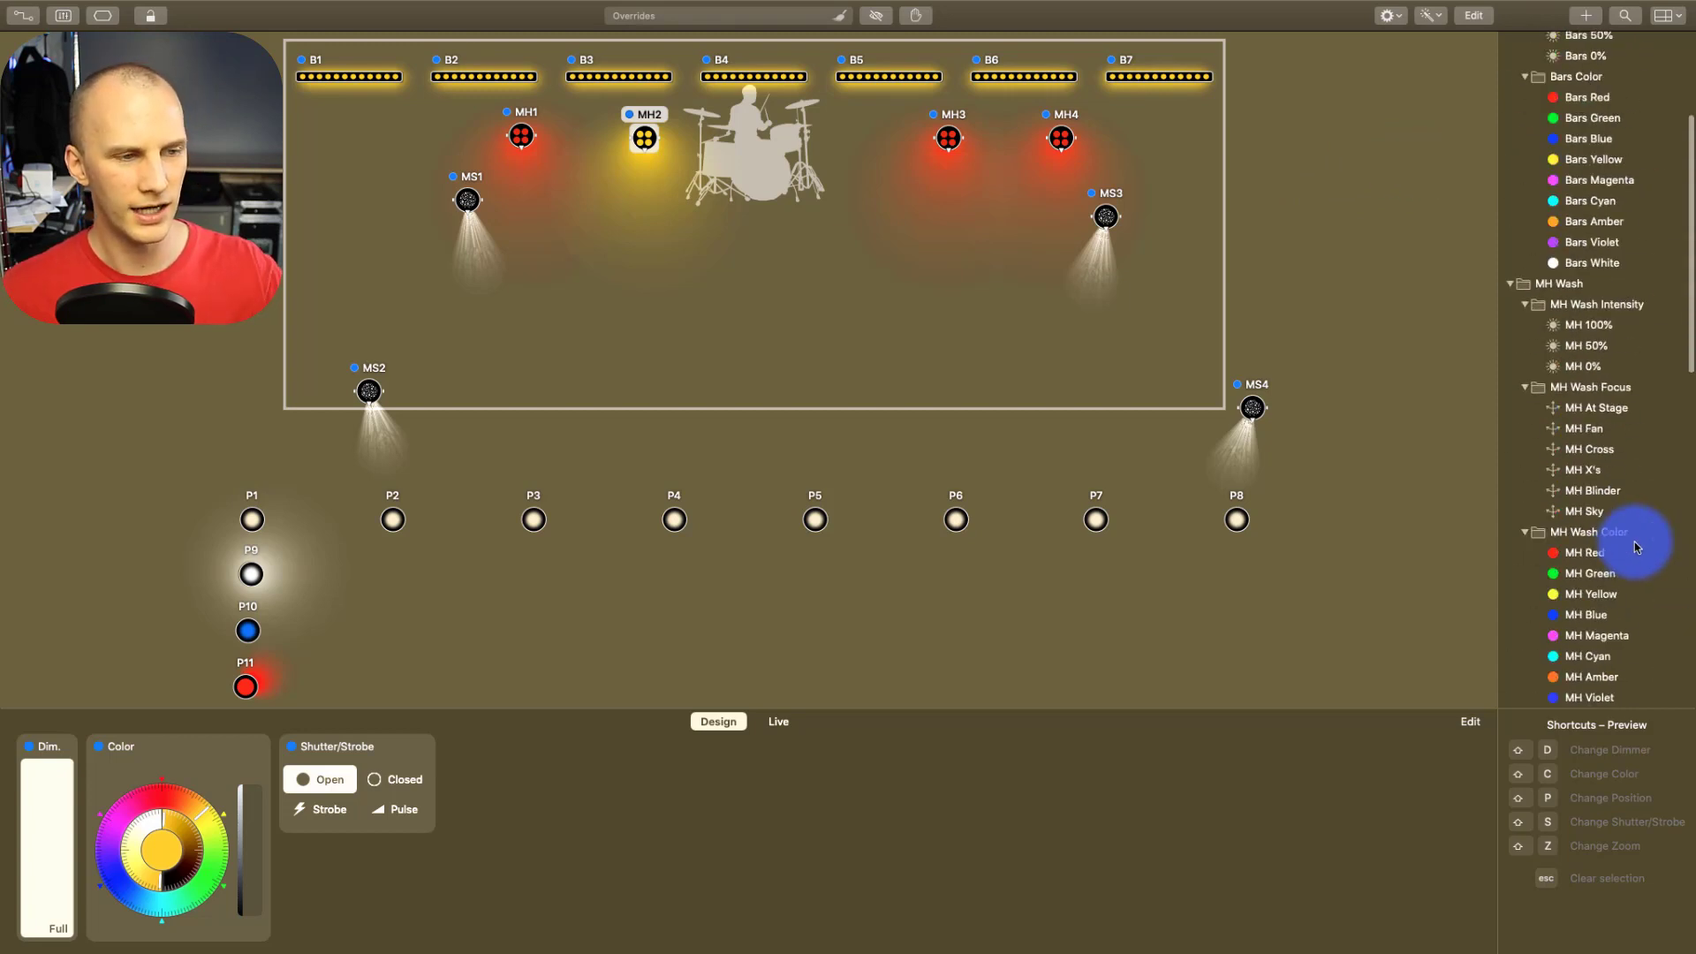
# Preview the Wash 100%, 60% and 0% intensity presets, and apply Wash 0% to the wash fixtures P1–P8 as an override
pyautogui.scroll(5, 1519, 71)
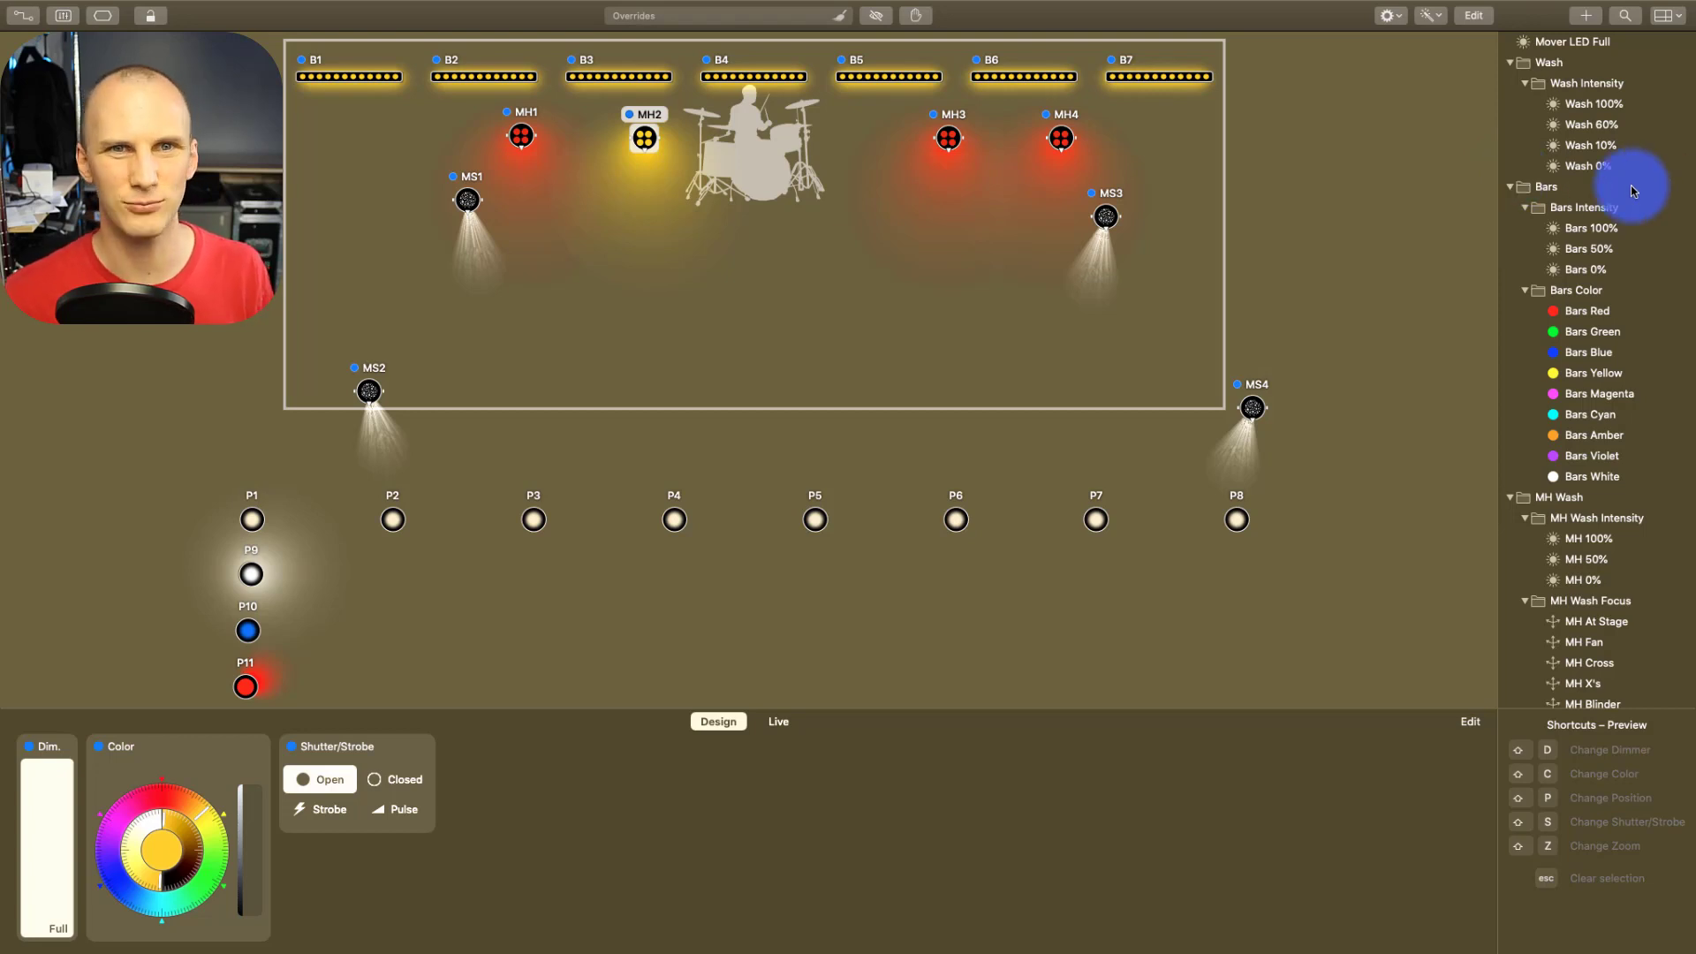
pyautogui.click(1585, 109)
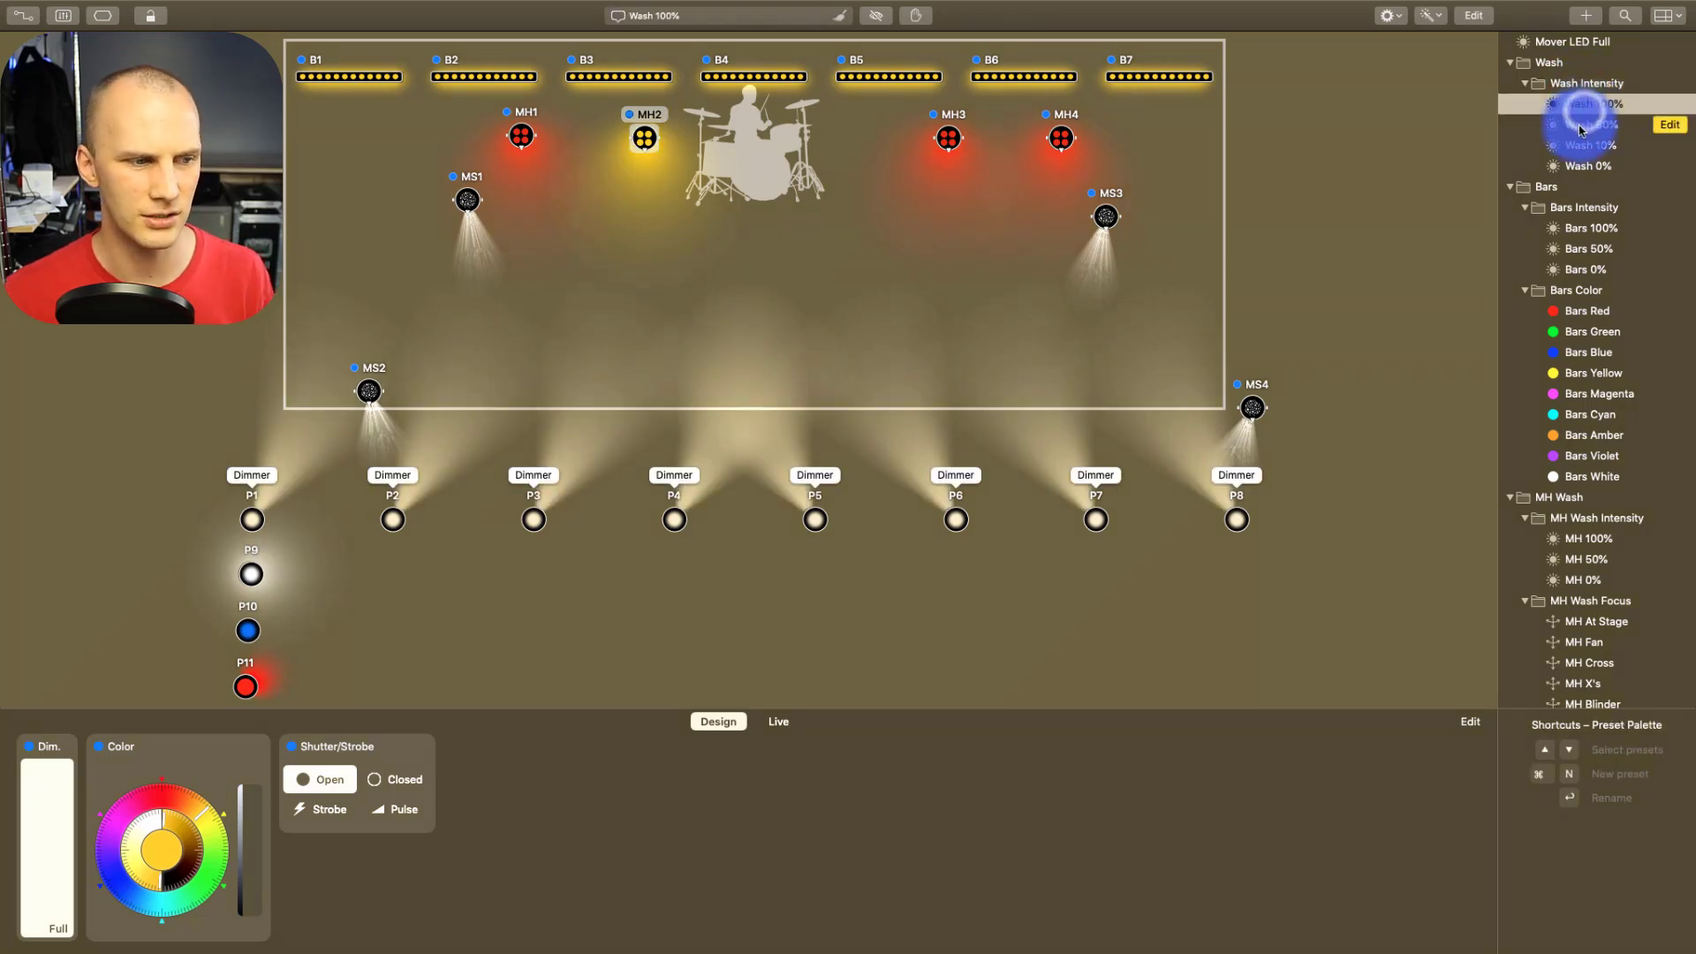
pyautogui.click(1581, 124)
pyautogui.click(1571, 167)
pyautogui.moveTo(1571, 166); pyautogui.dragTo(1236, 520)
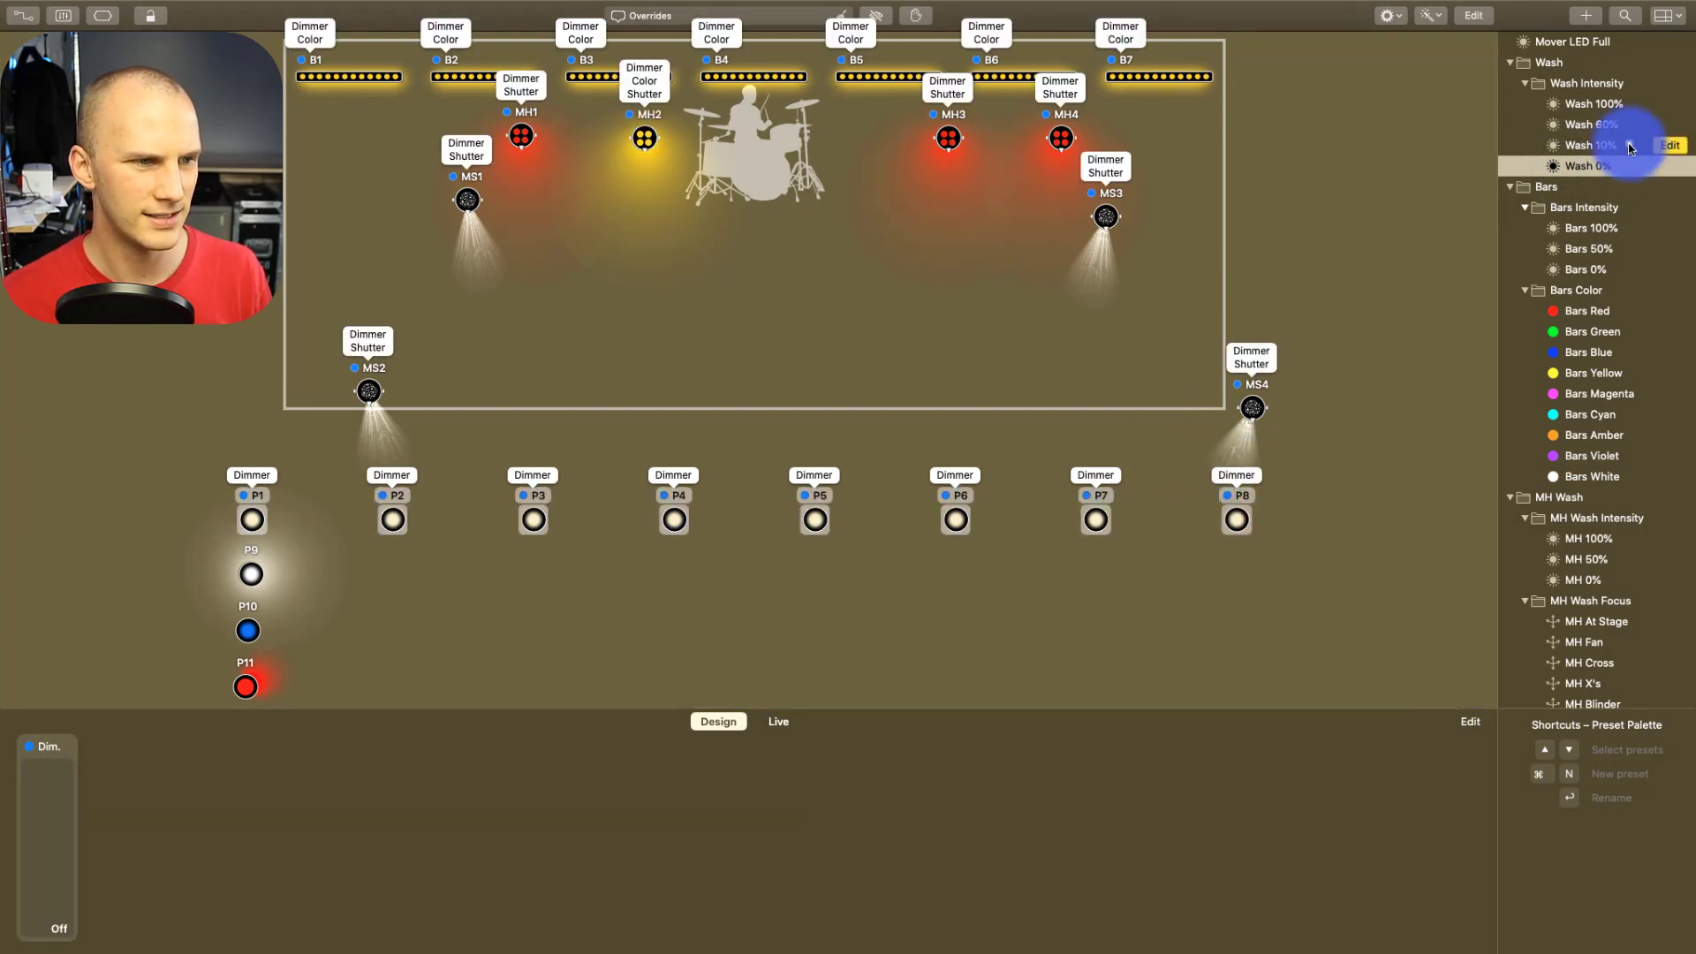
# Apply the Wash 60% preset to P1–P8 by dropping it on the stage preview, including over the bars
pyautogui.click(1603, 125)
pyautogui.moveTo(1604, 126); pyautogui.dragTo(1114, 78)
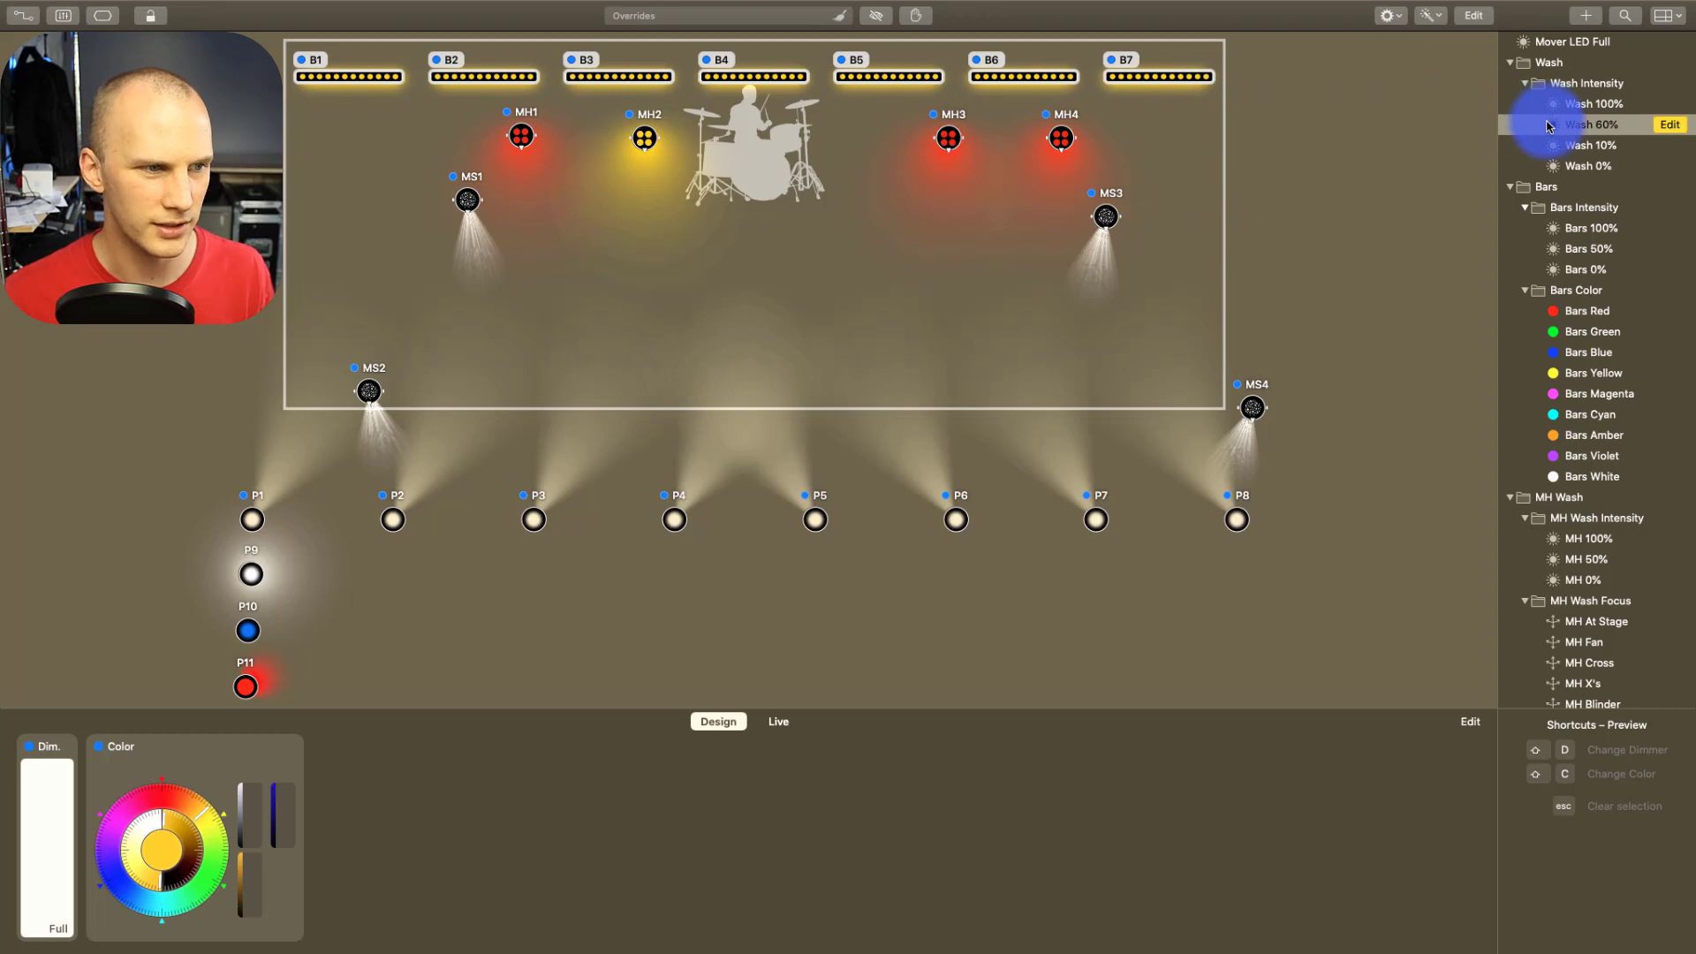
pyautogui.moveTo(1546, 124); pyautogui.dragTo(1174, 94)
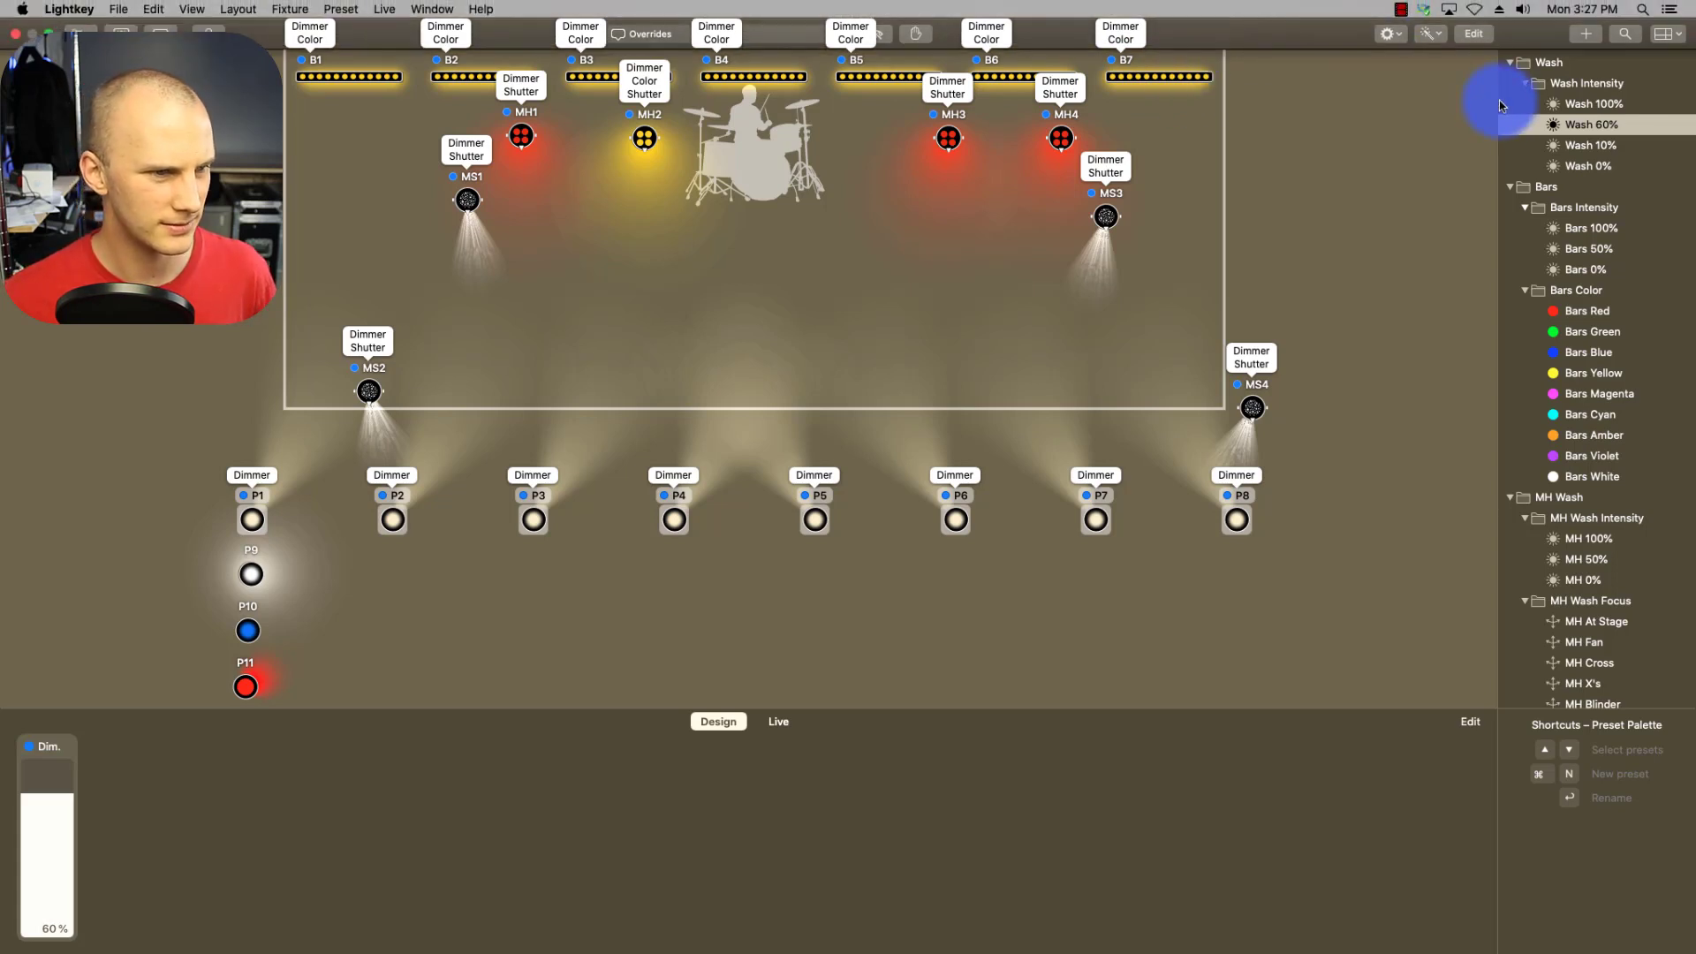
# Drop the Wash 0% preset over bar B7 in the stage preview to set P1–P8 to zero intensity
pyautogui.click(1552, 104)
pyautogui.moveTo(1552, 165); pyautogui.dragTo(1138, 83)
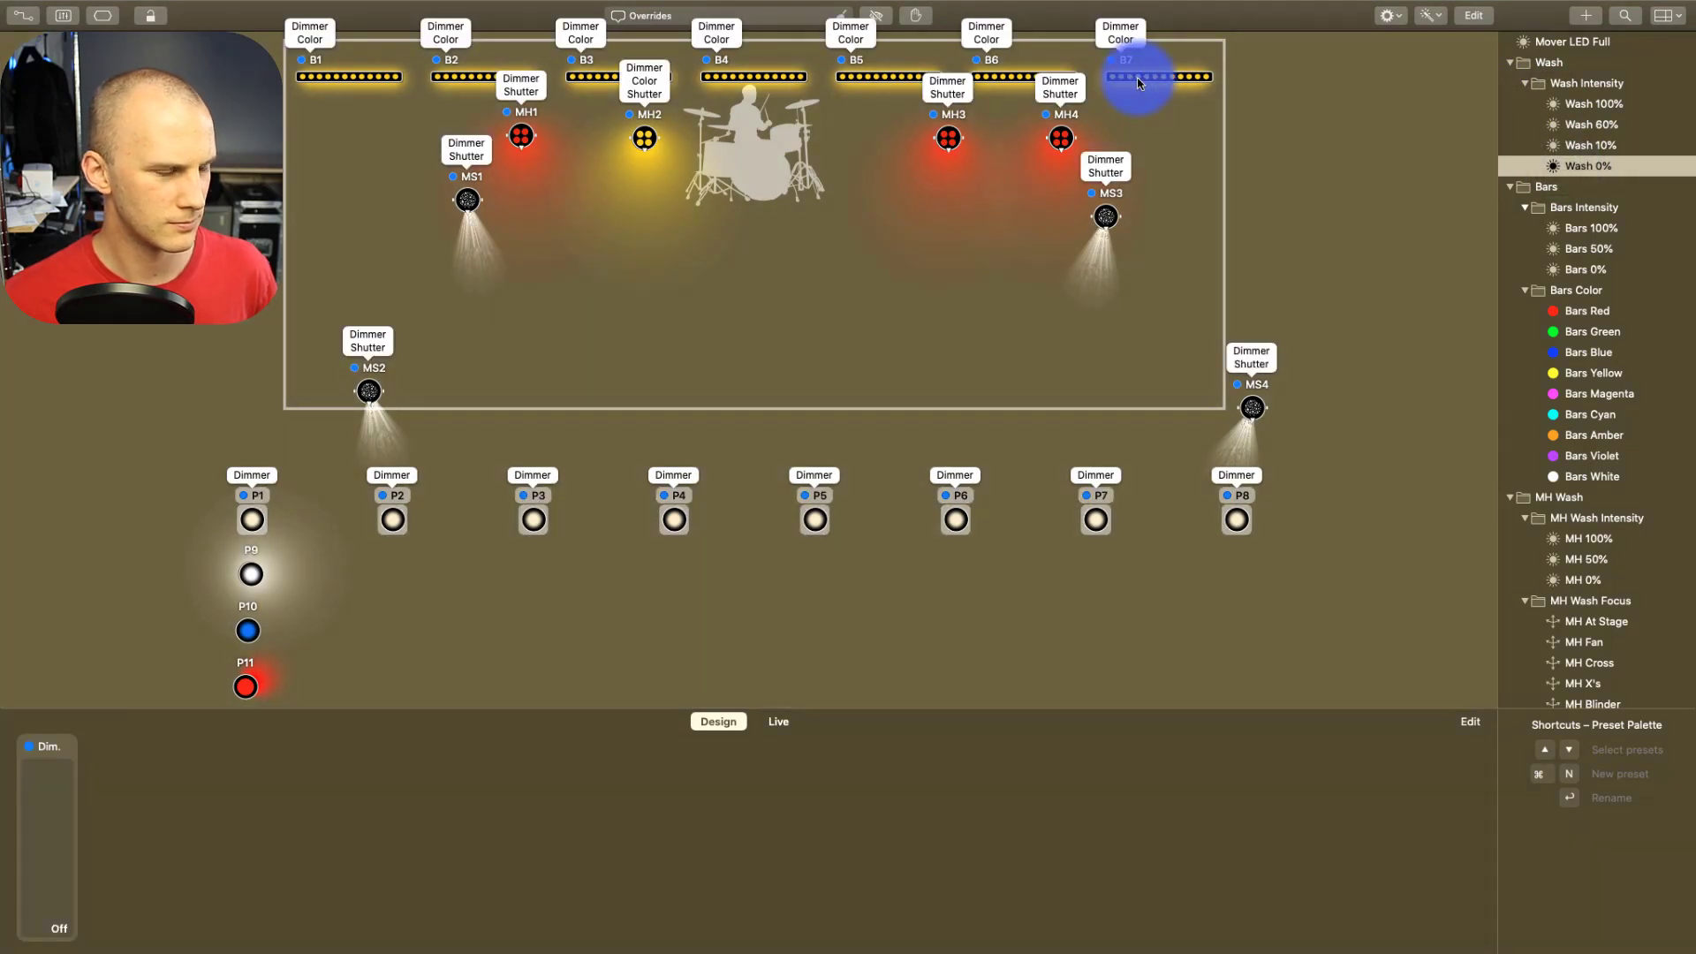